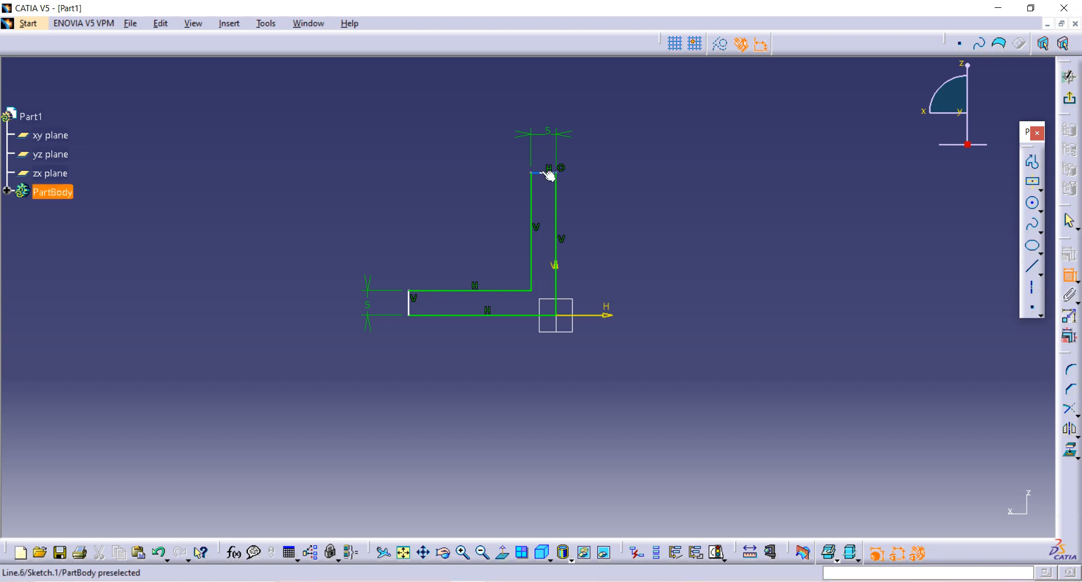
Step: Dimension the L profile's overall height from its top edge to the horizontal axis and set it to 40 mm
{"action": "left_click", "coordinate": [544, 173]}
{"action": "left_click", "coordinate": [570, 315]}
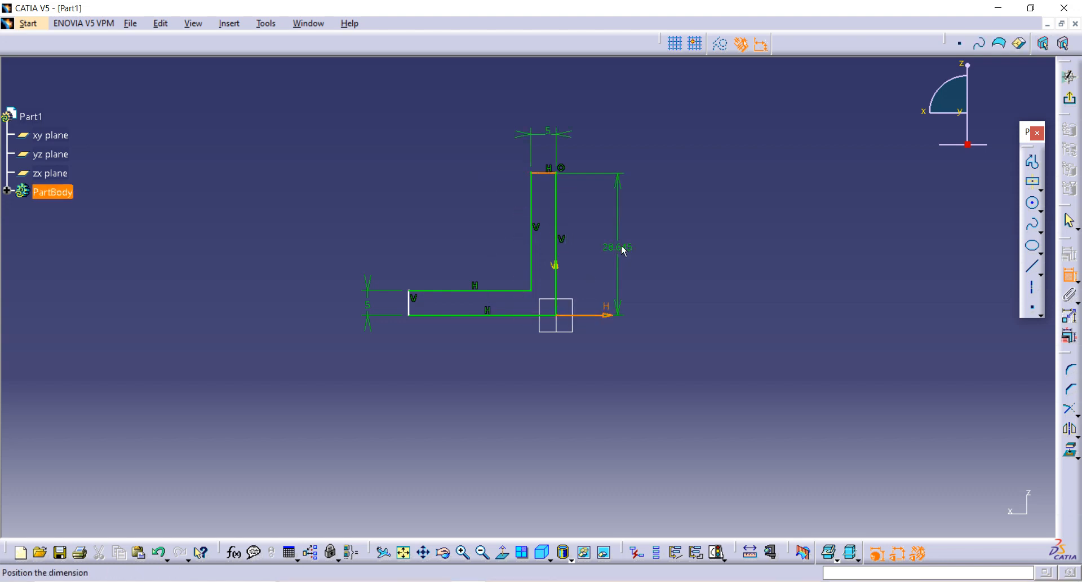
{"action": "left_click", "coordinate": [622, 246]}
{"action": "double_click", "coordinate": [622, 248]}
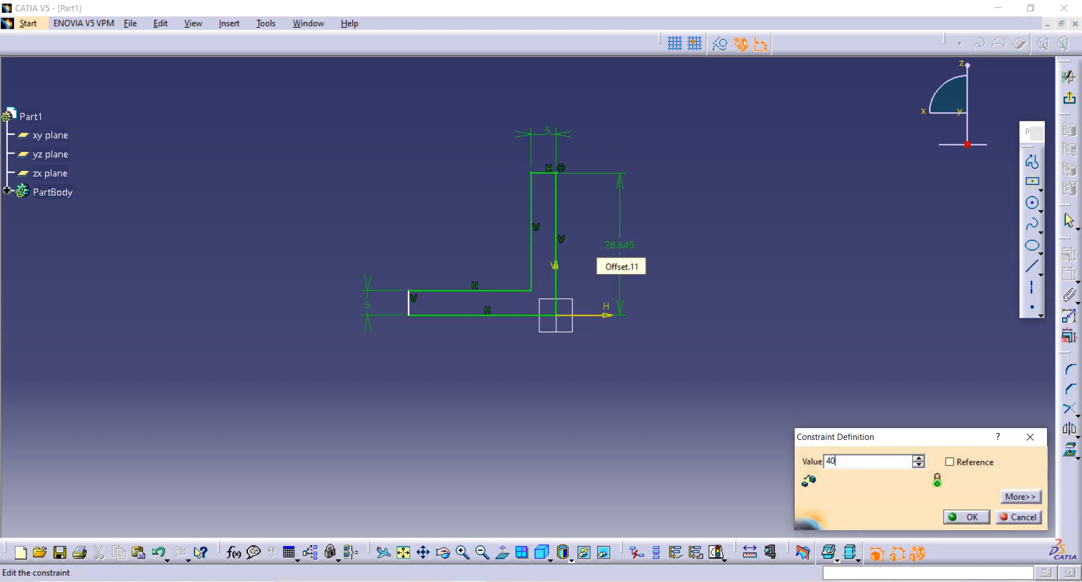
{"action": "key", "text": "Return"}
Step: Dimension the L profile's overall width from its short end edge to the outer vertical line and set it to 40 mm
{"action": "left_click", "coordinate": [410, 301]}
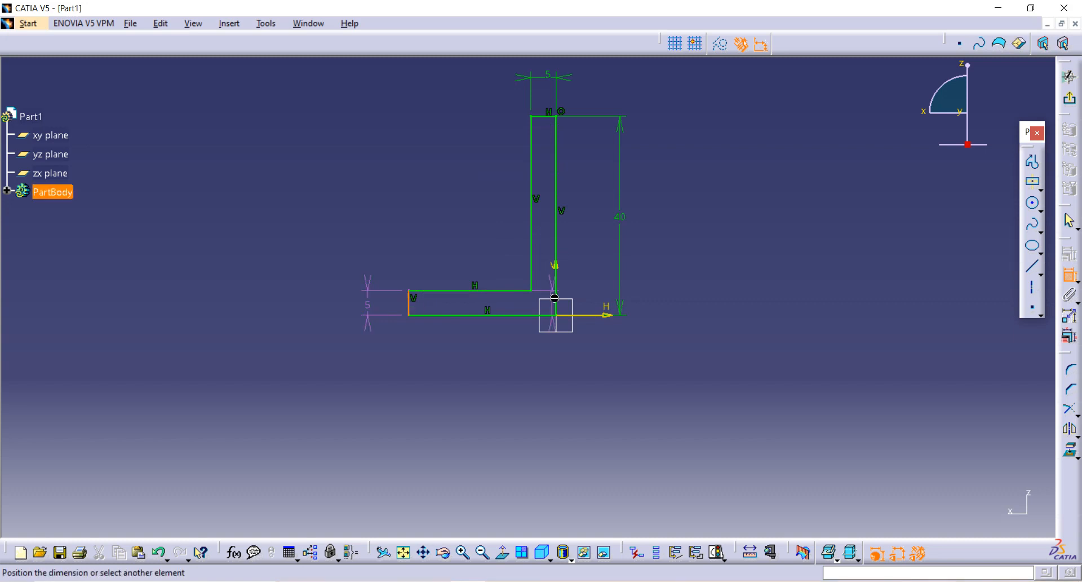
{"action": "left_click", "coordinate": [561, 293]}
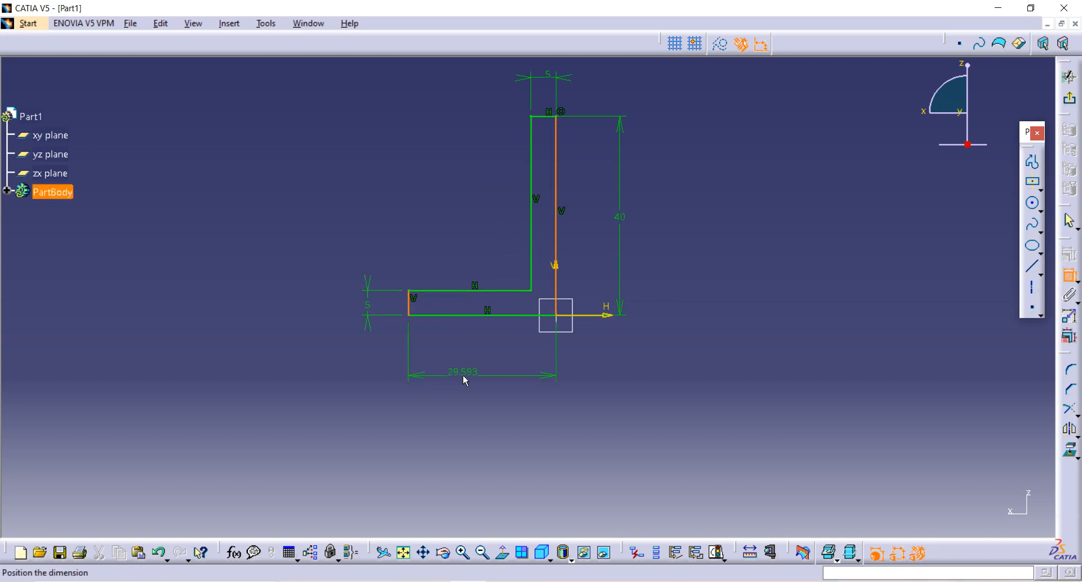
{"action": "left_click", "coordinate": [471, 376]}
{"action": "double_click", "coordinate": [471, 375]}
{"action": "type", "text": "40"}
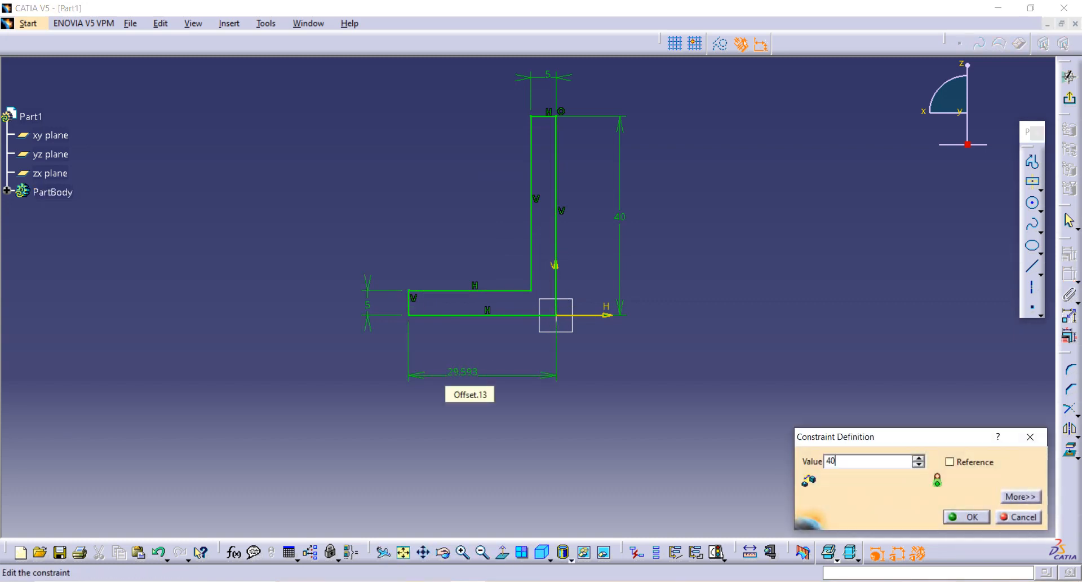
{"action": "key", "text": "Return"}
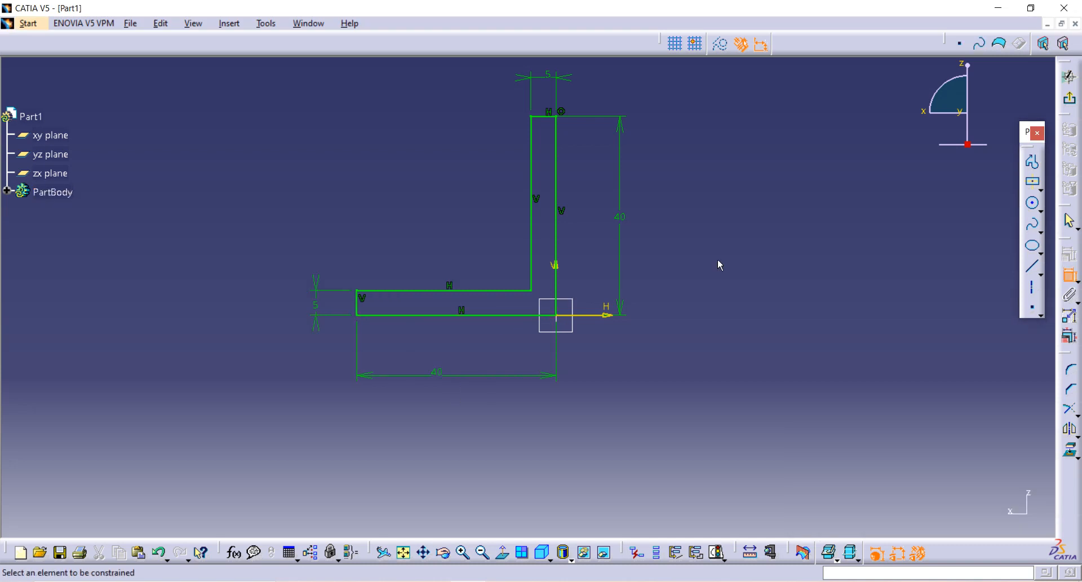
Step: Round the profile's outer corner at the origin with a Corner of about 5.3 mm radius
{"action": "left_click", "coordinate": [1067, 370]}
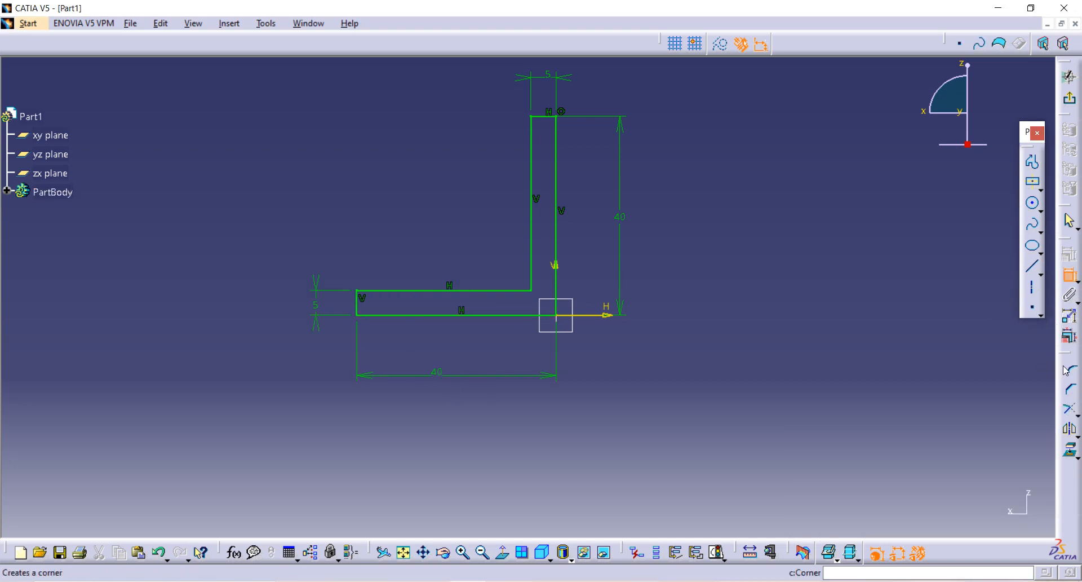
{"action": "left_click", "coordinate": [535, 315]}
{"action": "left_click", "coordinate": [562, 303]}
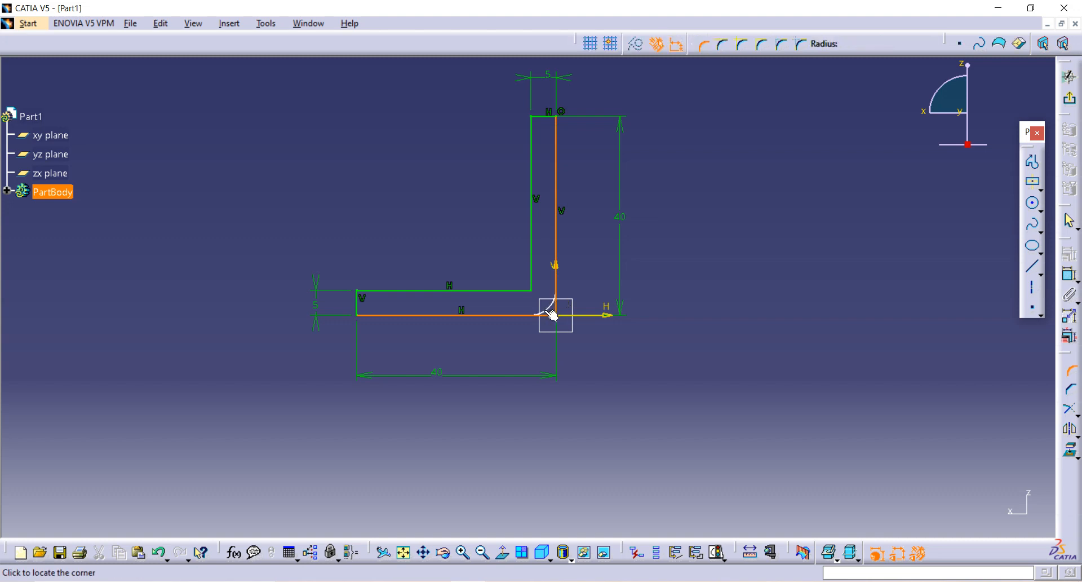
{"action": "left_click", "coordinate": [554, 307]}
{"action": "double_click", "coordinate": [552, 303]}
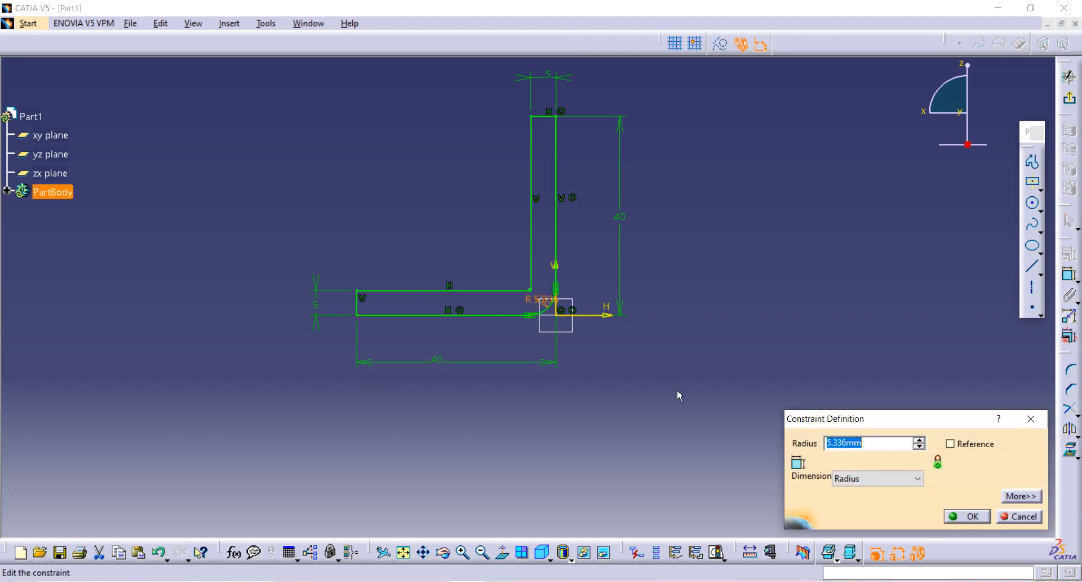
{"action": "key", "text": "BackSpace"}
{"action": "key", "text": "Down"}
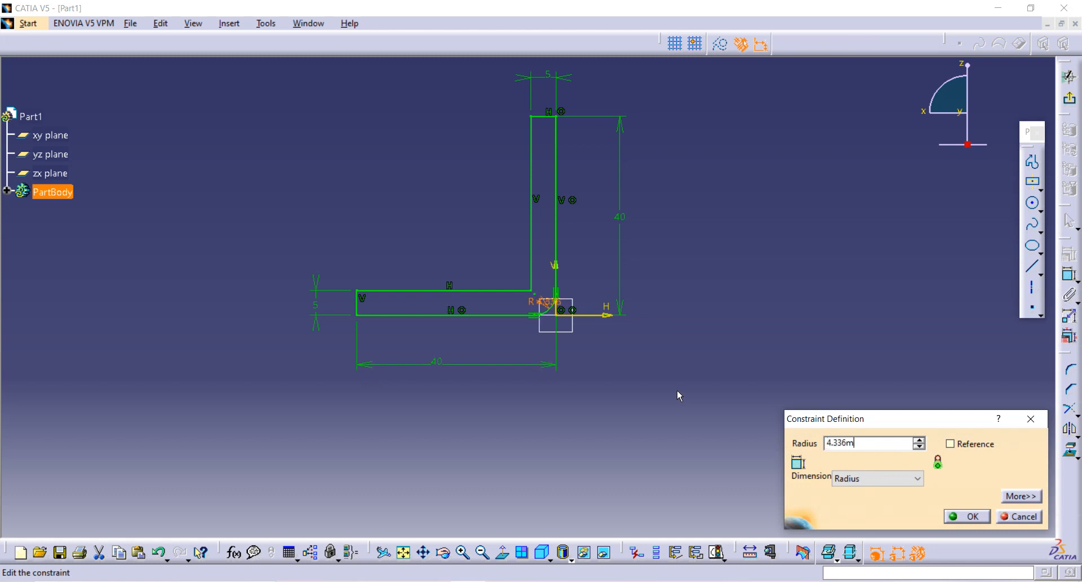
{"action": "key", "text": "BackSpace"}
{"action": "key", "text": "BackSpace"}
{"action": "key", "text": "BackSpace"}
{"action": "key", "text": "BackSpace"}
{"action": "key", "text": "BackSpace"}
{"action": "key", "text": "BackSpace"}
{"action": "key", "text": "Down"}
{"action": "key", "text": "Return"}
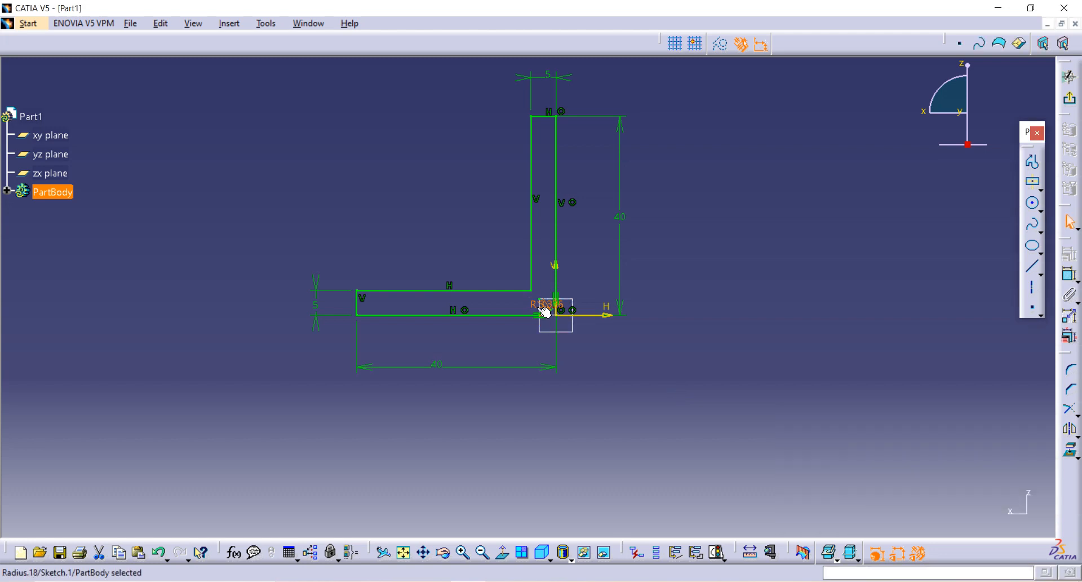
Step: Set the outer corner's radius to 6.25 mm and exit the sketch
{"action": "double_click", "coordinate": [569, 317]}
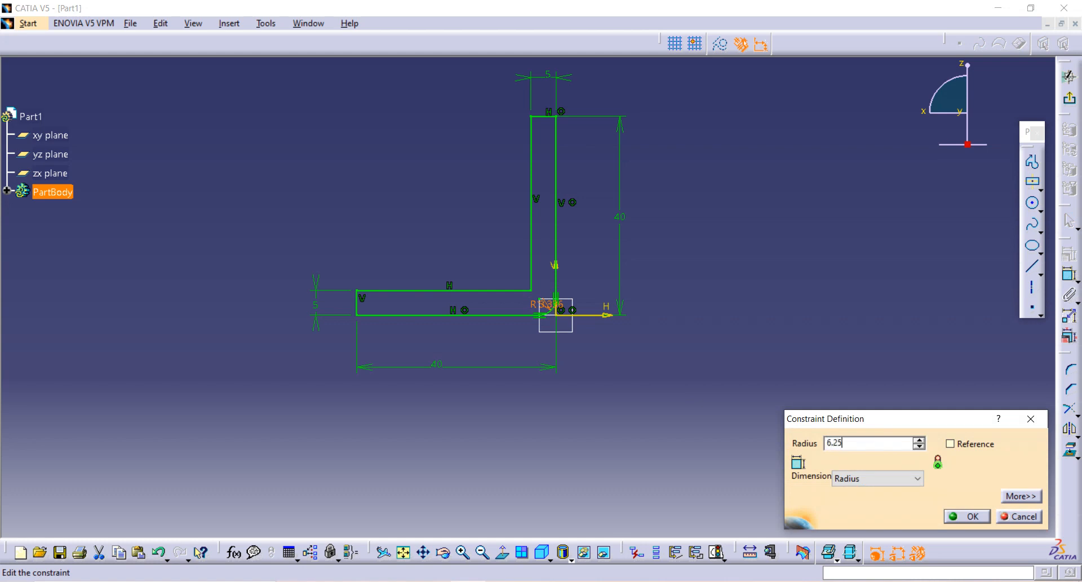
{"action": "key", "text": "Return"}
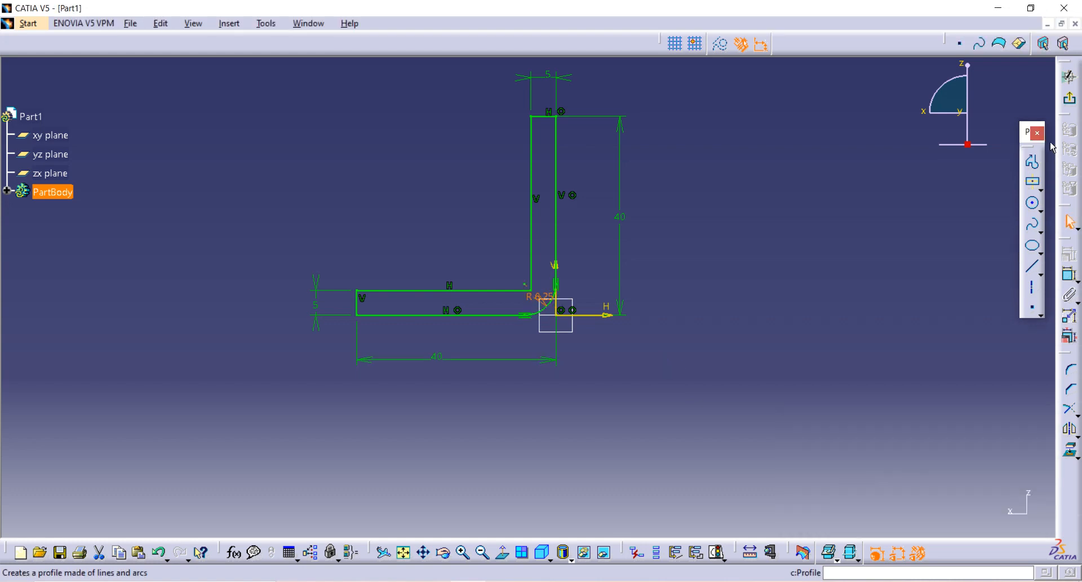
{"action": "left_click", "coordinate": [1067, 101]}
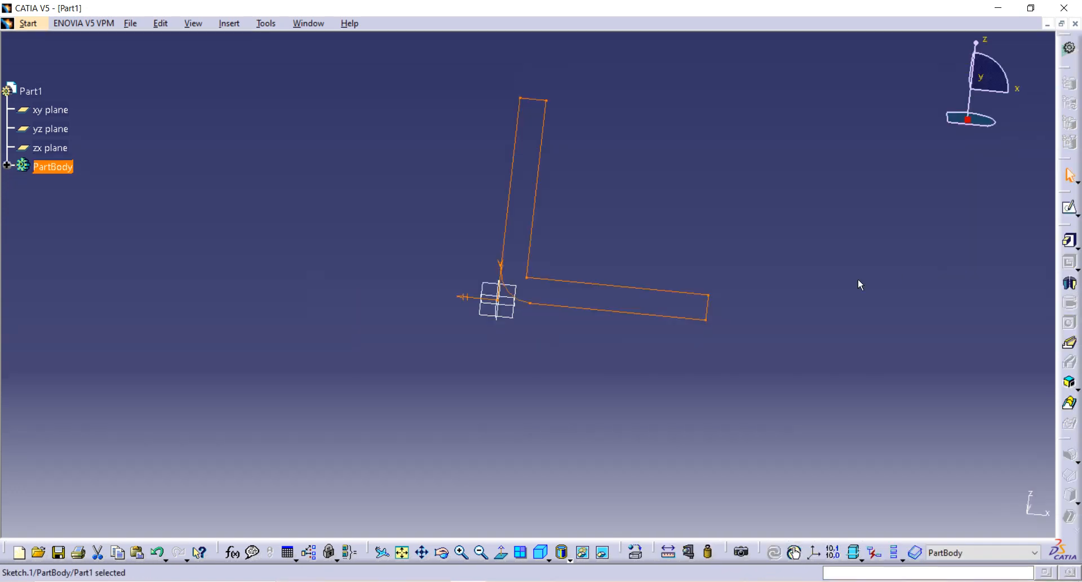
Step: Extrude the L profile into a pad with a length of 40 mm
{"action": "left_click", "coordinate": [1070, 241]}
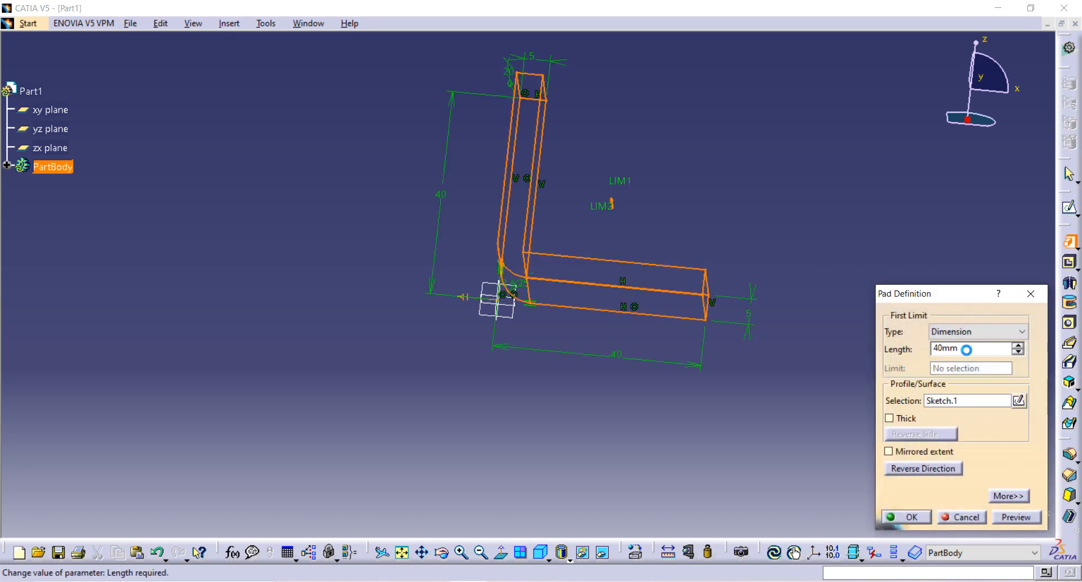
{"action": "key", "text": "Return"}
{"action": "left_click", "coordinate": [826, 275]}
Step: Sketch a circle about 13 mm in diameter near the middle of the bracket's upright inner face
{"action": "middle_click_drag", "start_coordinate": [827, 275], "coordinate": [649, 205]}
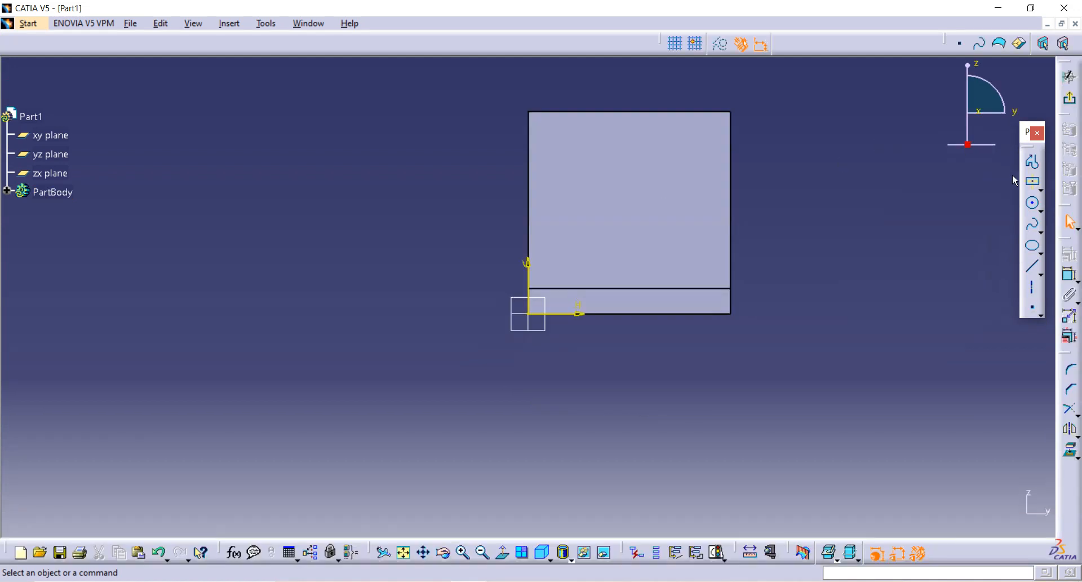
{"action": "left_click", "coordinate": [1033, 202]}
{"action": "left_click", "coordinate": [626, 204]}
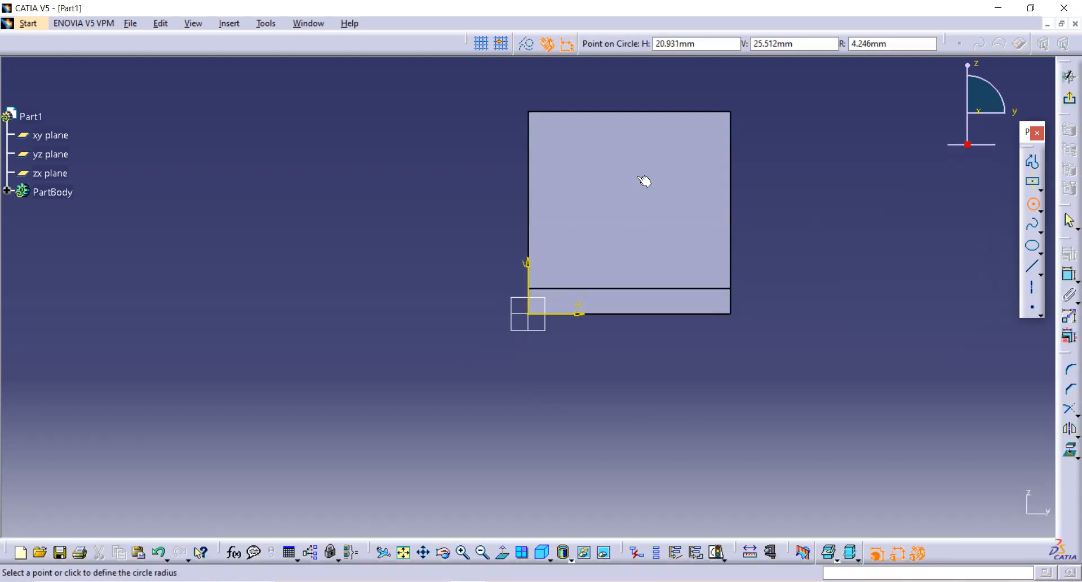
{"action": "left_click", "coordinate": [648, 177]}
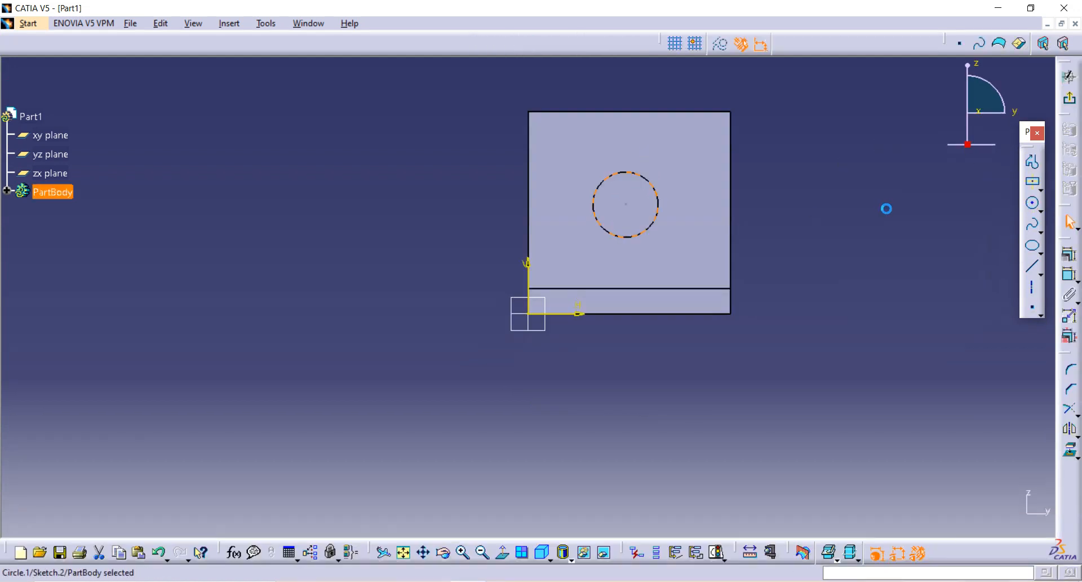
Step: Dimension the circle and set its diameter to 10 mm
{"action": "left_click", "coordinate": [1068, 274]}
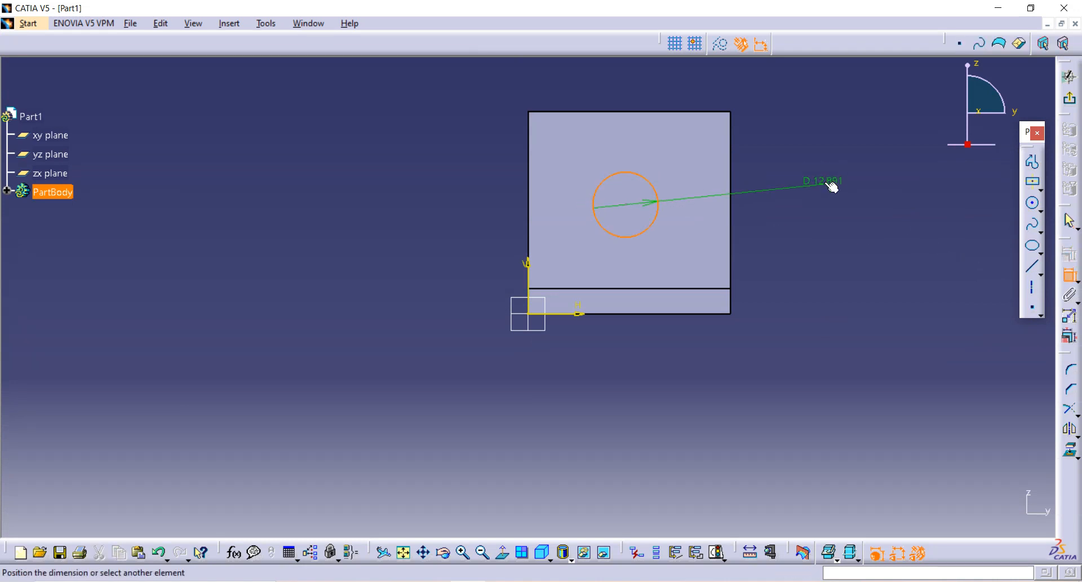
{"action": "left_click", "coordinate": [831, 183]}
{"action": "double_click", "coordinate": [829, 186]}
{"action": "type", "text": "10mm"}
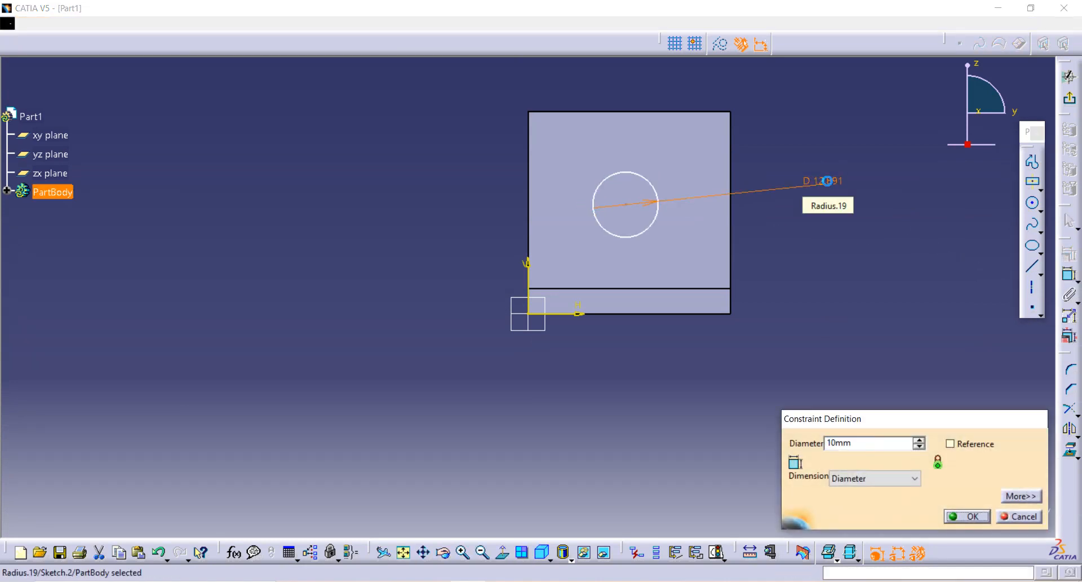
{"action": "key", "text": "Return"}
Step: Dimension the circle's center from the upright face's top edge and set the distance to 15 mm
{"action": "left_click", "coordinate": [1069, 275]}
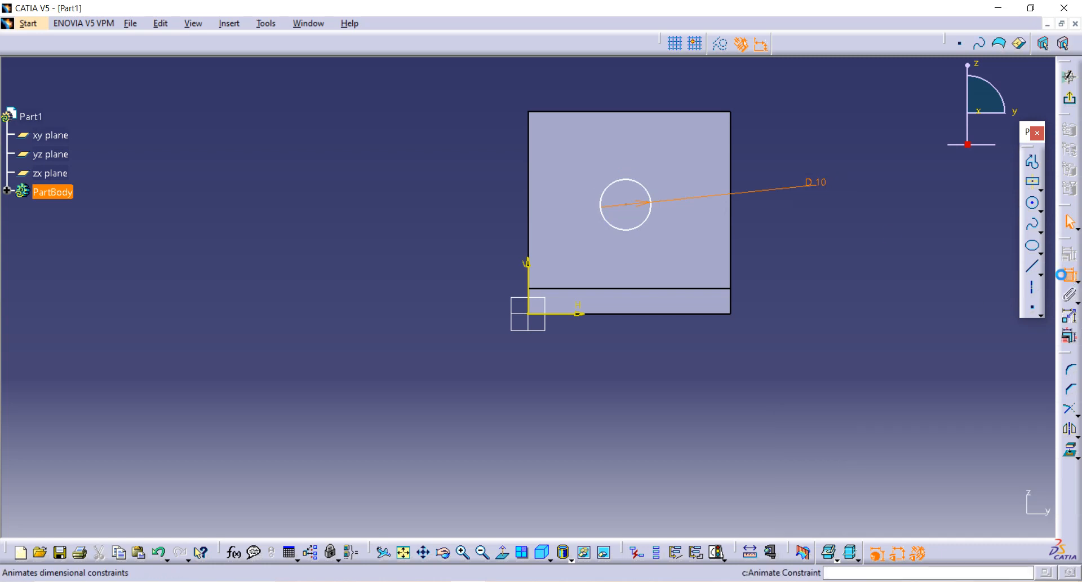
{"action": "left_click", "coordinate": [619, 112]}
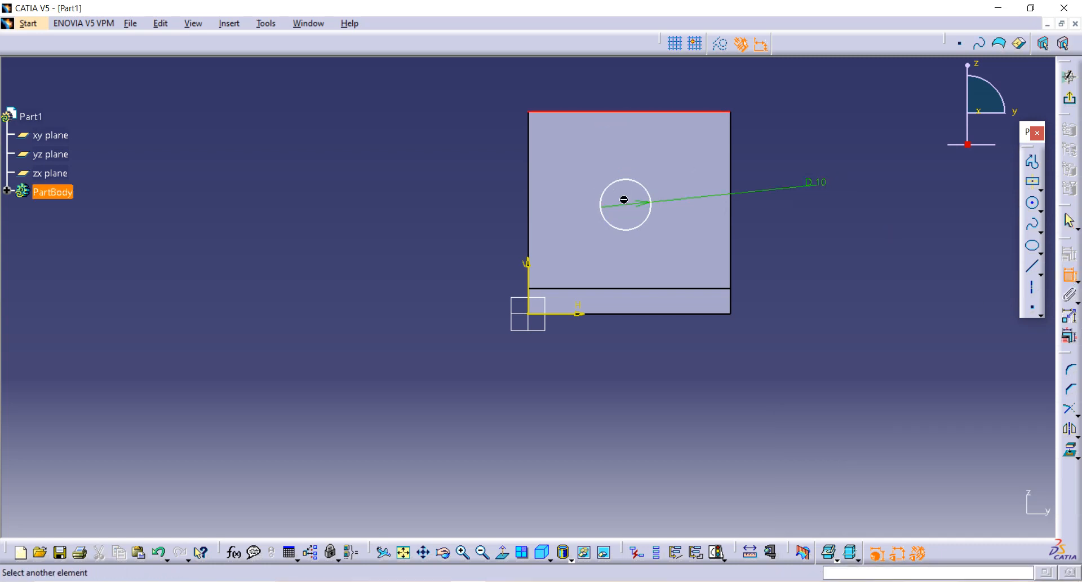
{"action": "left_click", "coordinate": [626, 205]}
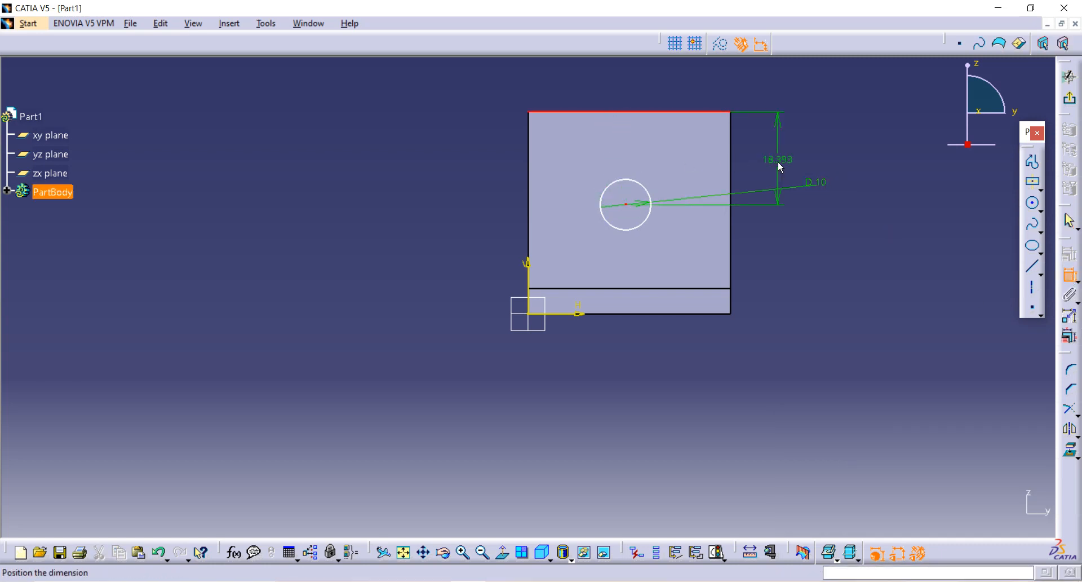
{"action": "left_click", "coordinate": [779, 162]}
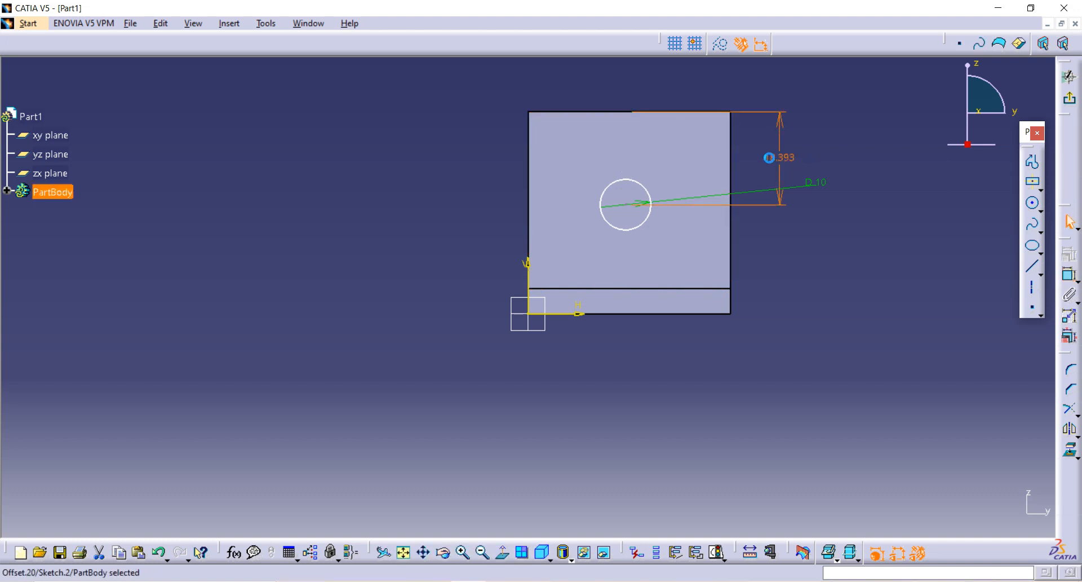
{"action": "double_click", "coordinate": [772, 163]}
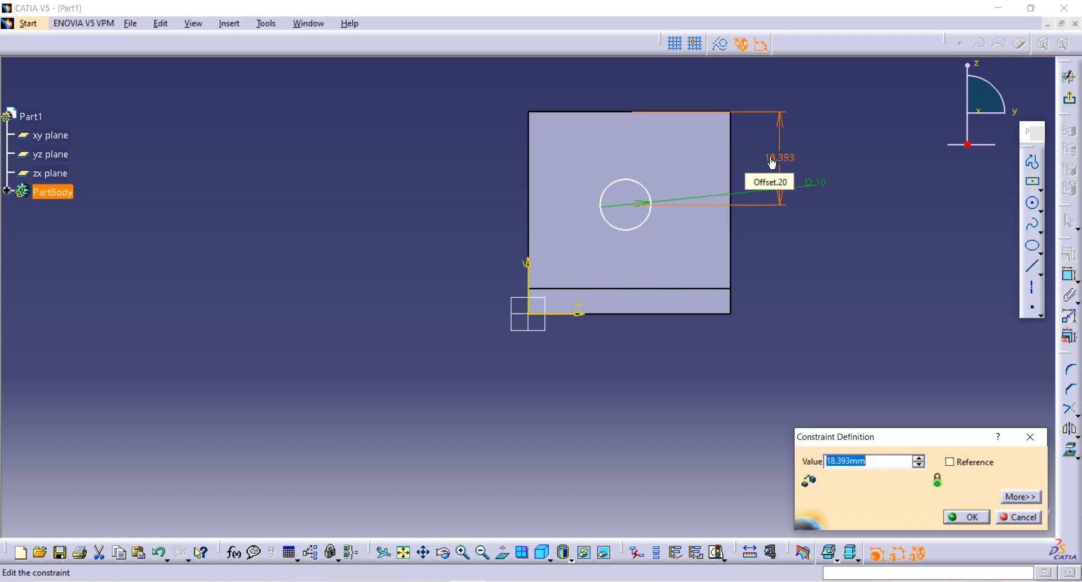
{"action": "key", "text": "Return"}
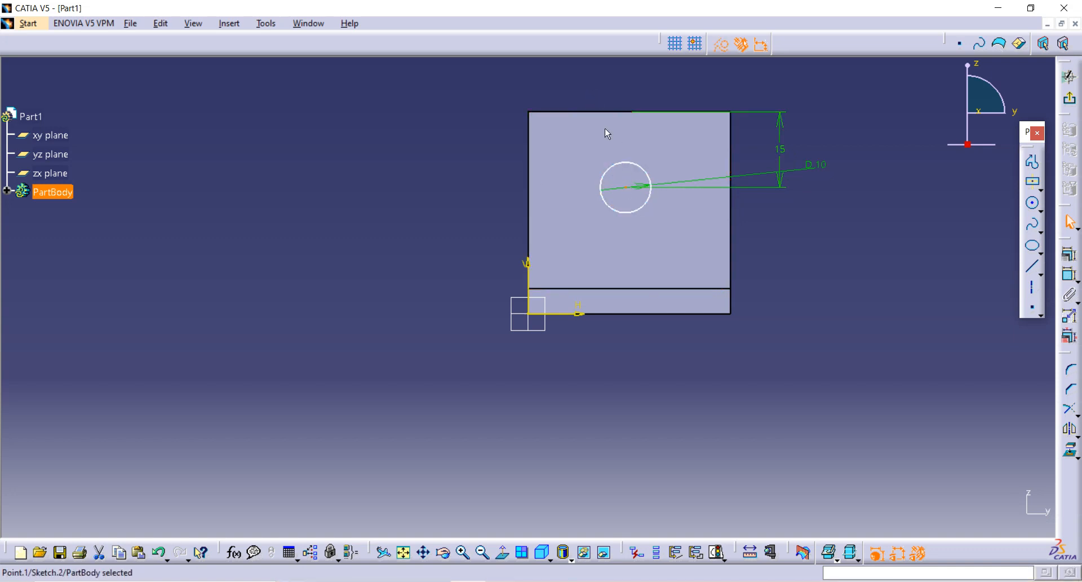
Step: Dimension the circle's center 20 mm from the upright face's side edge at the origin, and exit the sketch
{"action": "left_click", "coordinate": [1070, 221]}
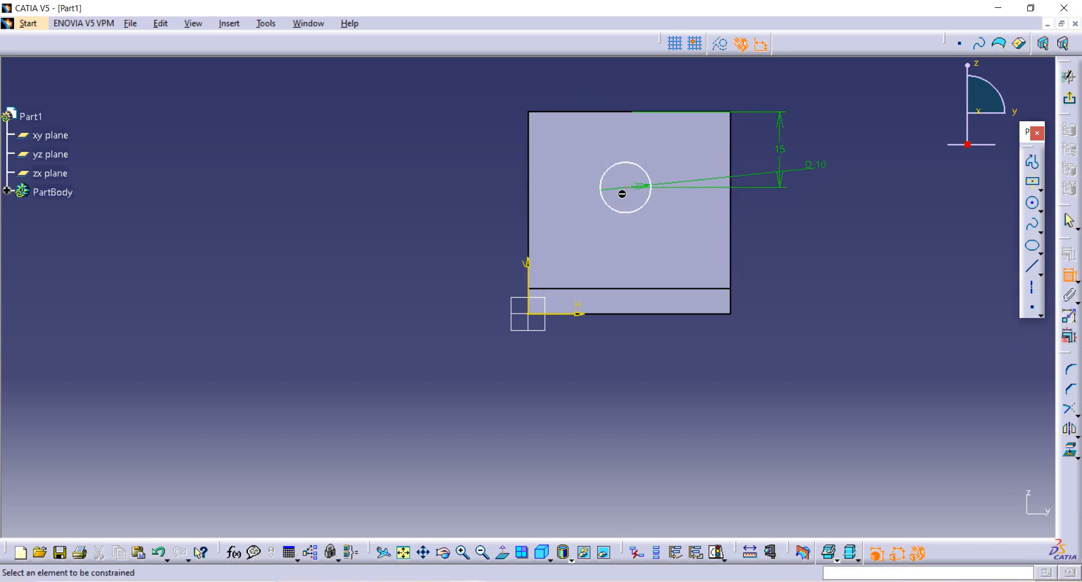
{"action": "left_click", "coordinate": [626, 187]}
{"action": "left_click", "coordinate": [534, 195]}
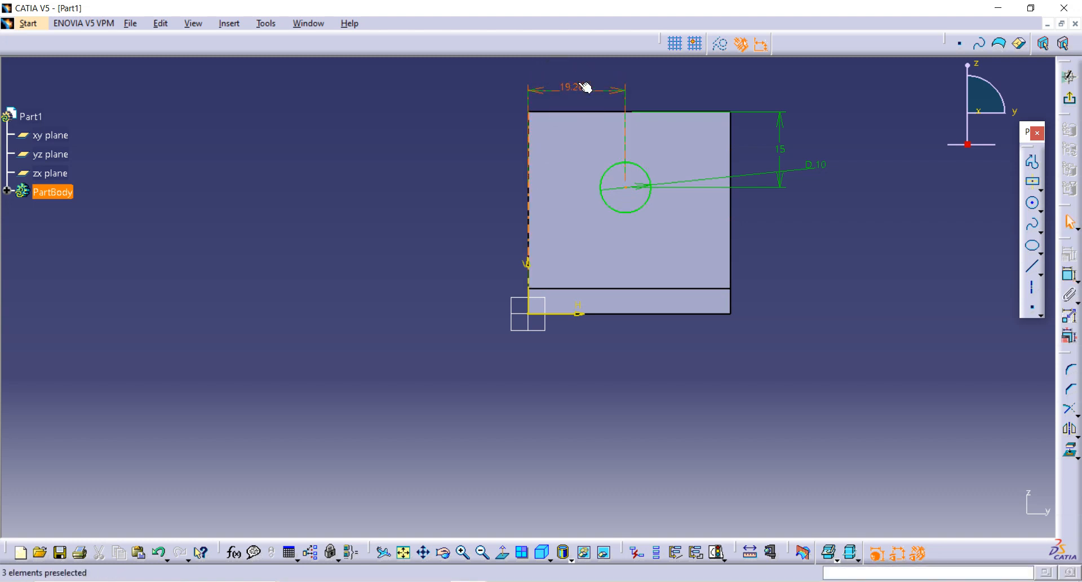
{"action": "double_click", "coordinate": [582, 87]}
{"action": "type", "text": "20"}
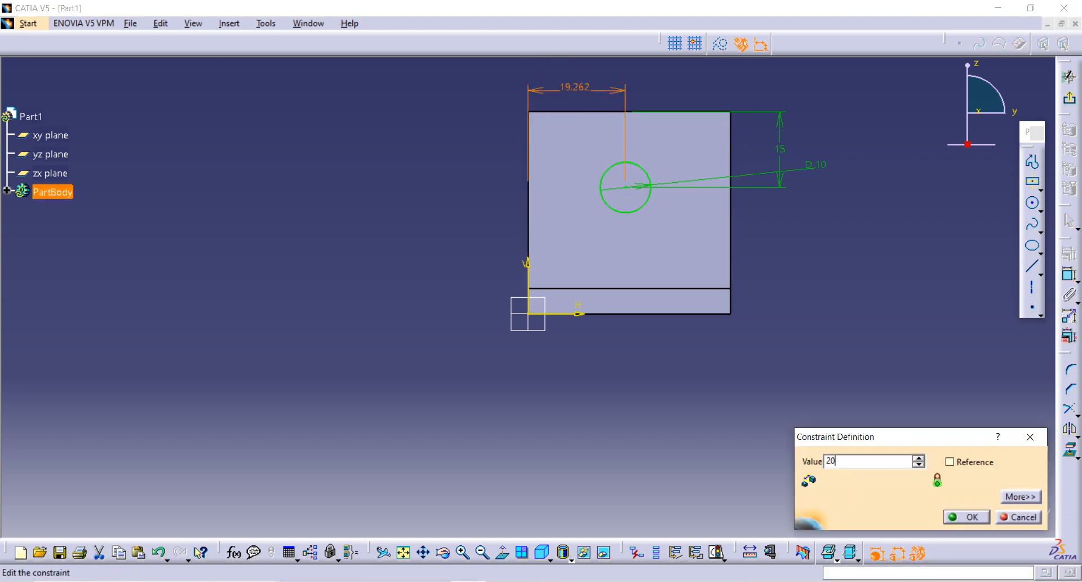
{"action": "key", "text": "Return"}
{"action": "left_click", "coordinate": [900, 247]}
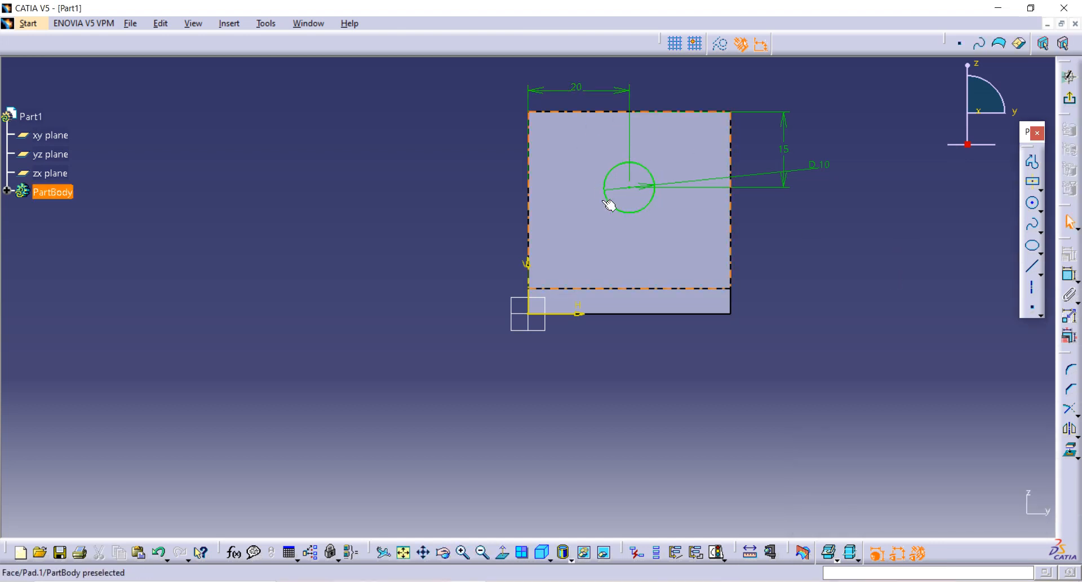
{"action": "left_click", "coordinate": [1070, 98]}
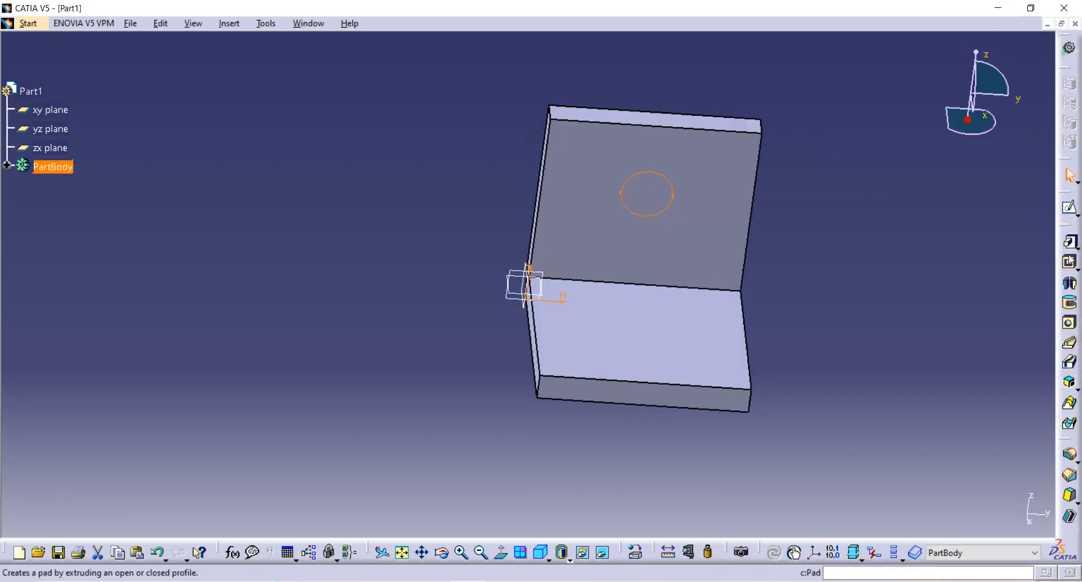
Step: Cut the 10 mm circle through the upright leg as a pocket with Dimension type and 40 mm depth
{"action": "left_click", "coordinate": [1069, 261]}
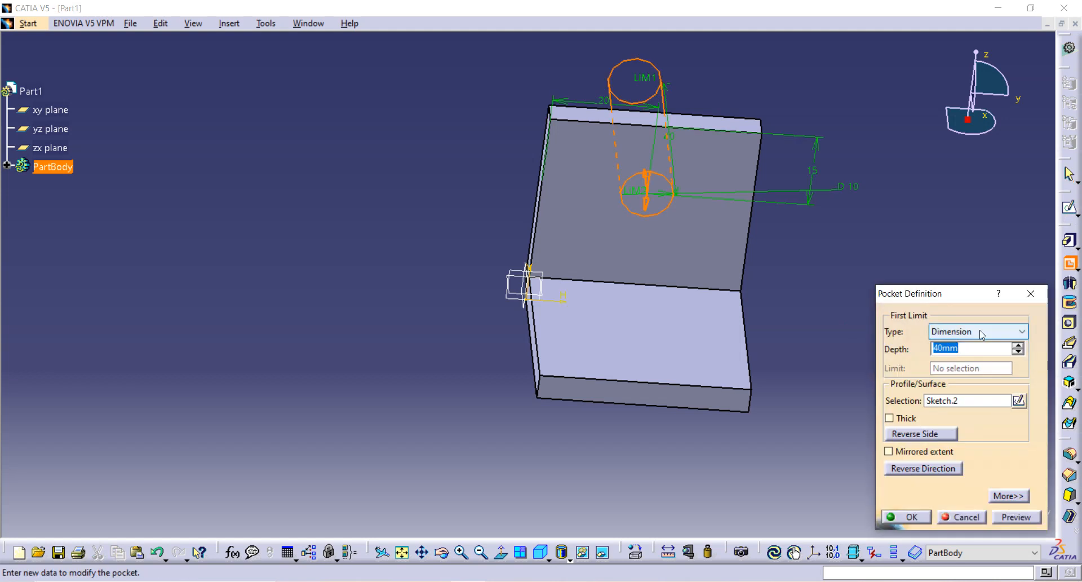
{"action": "left_click", "coordinate": [1021, 331]}
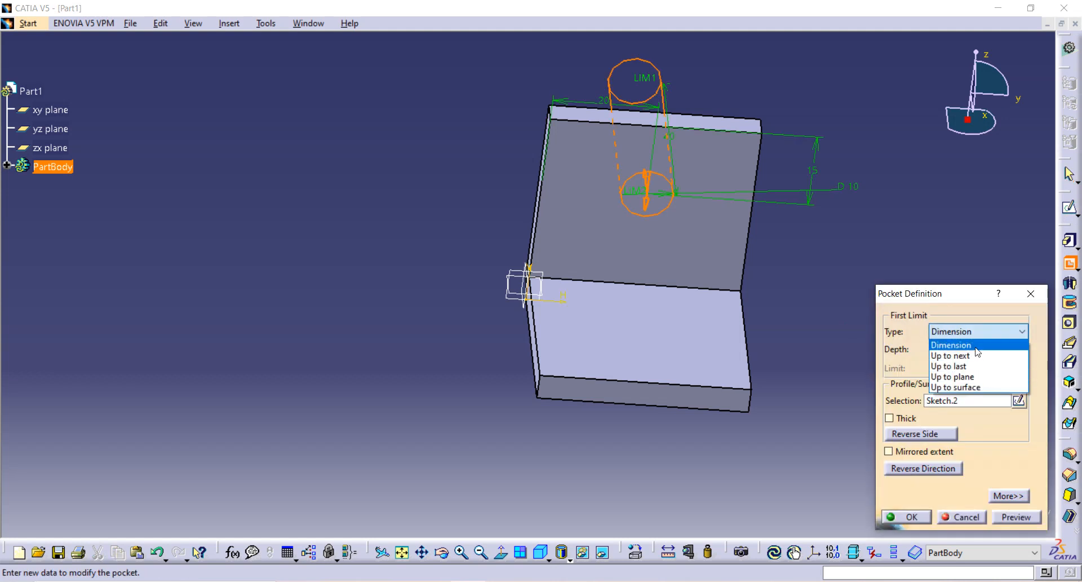
{"action": "left_click", "coordinate": [964, 344]}
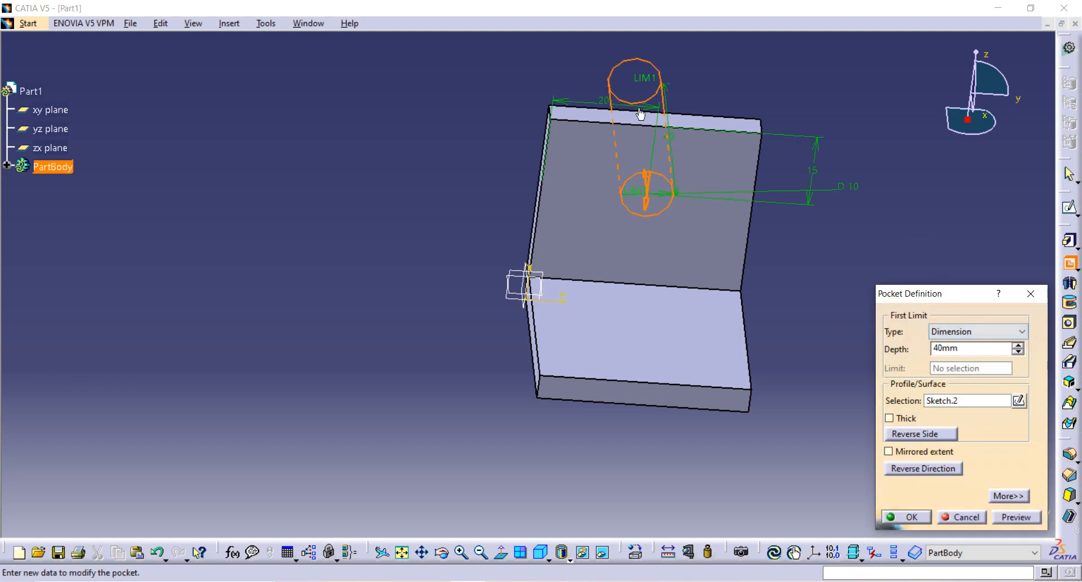
{"action": "left_click", "coordinate": [1018, 516]}
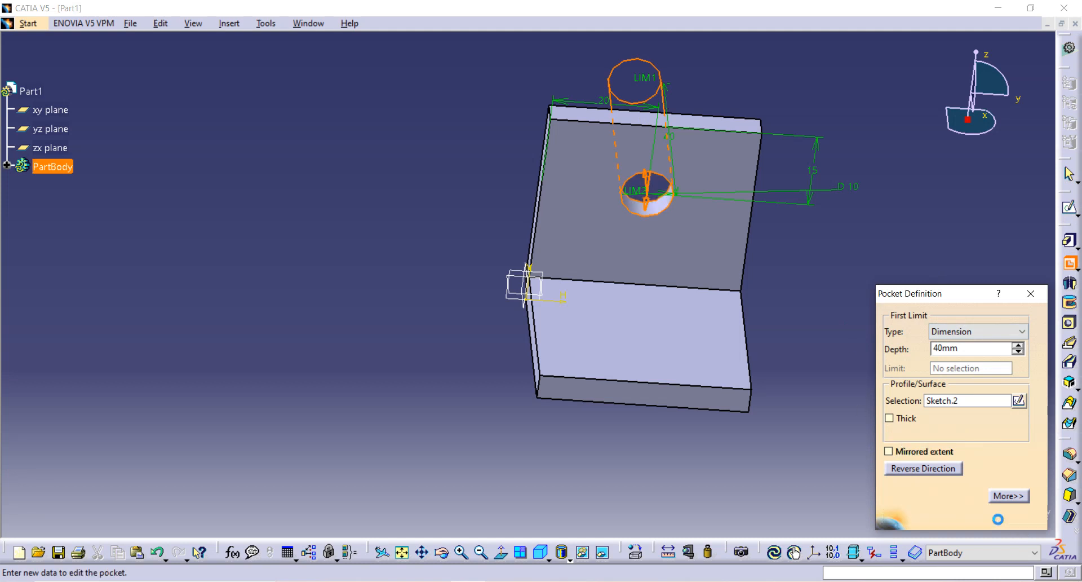
{"action": "left_click", "coordinate": [909, 516]}
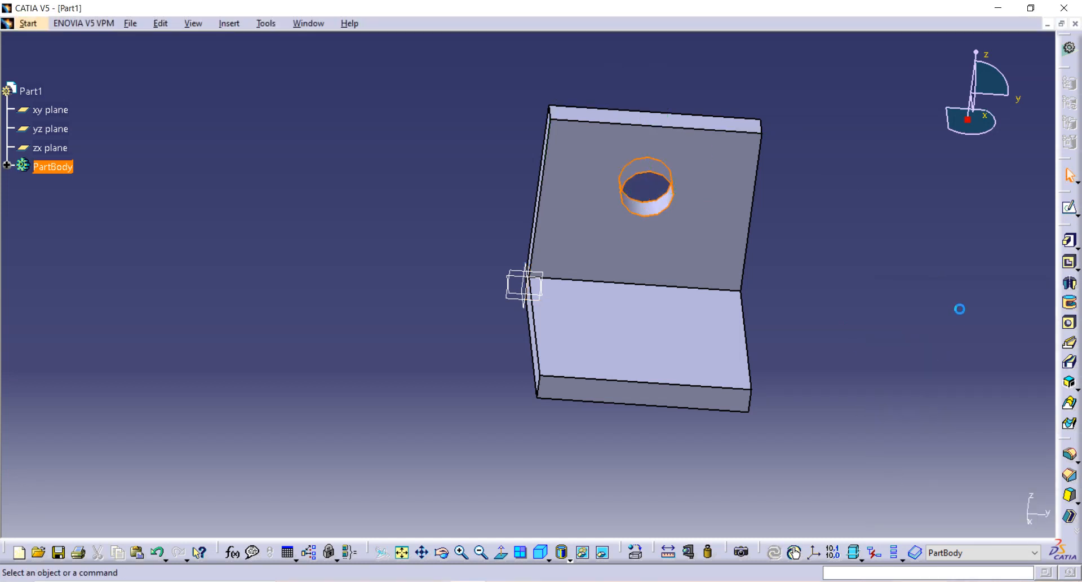
Step: Start a sketch on the horizontal leg's upper face and draw a circle about 6 mm in diameter near the edge opposite the origin
{"action": "left_click", "coordinate": [643, 346]}
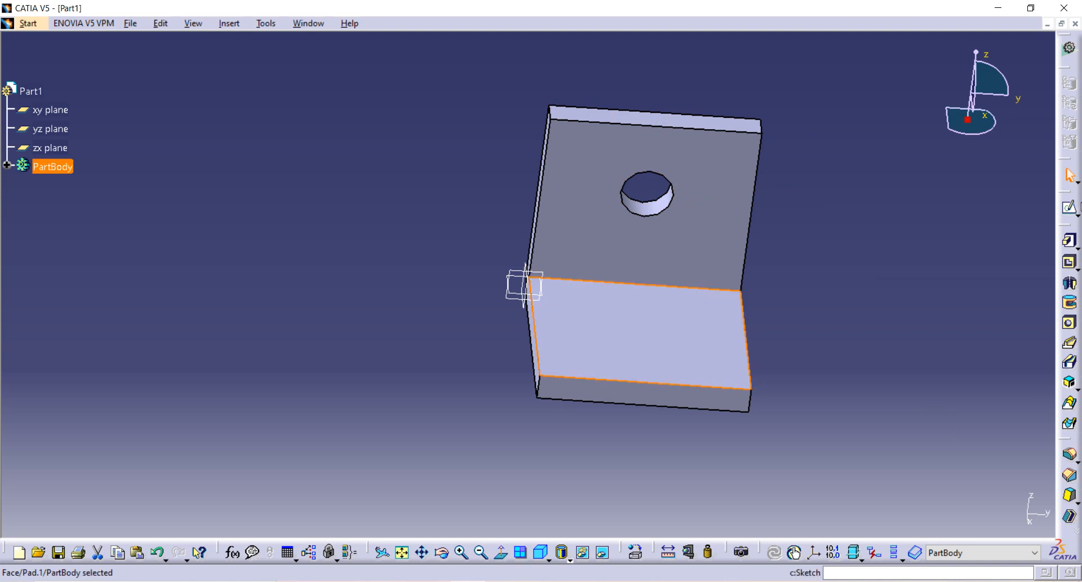
{"action": "left_click", "coordinate": [1075, 210]}
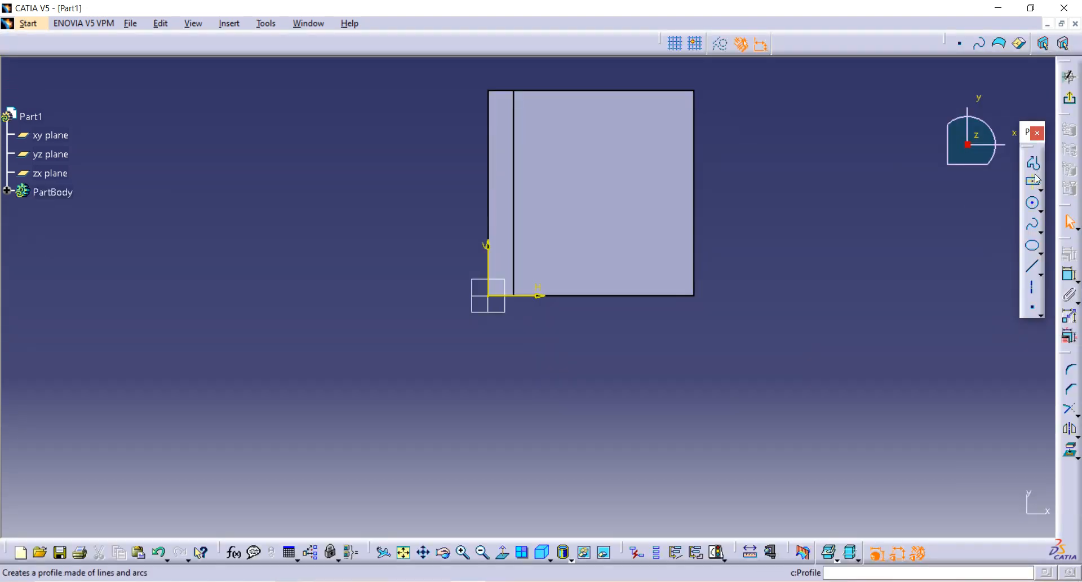
{"action": "left_click", "coordinate": [1032, 210]}
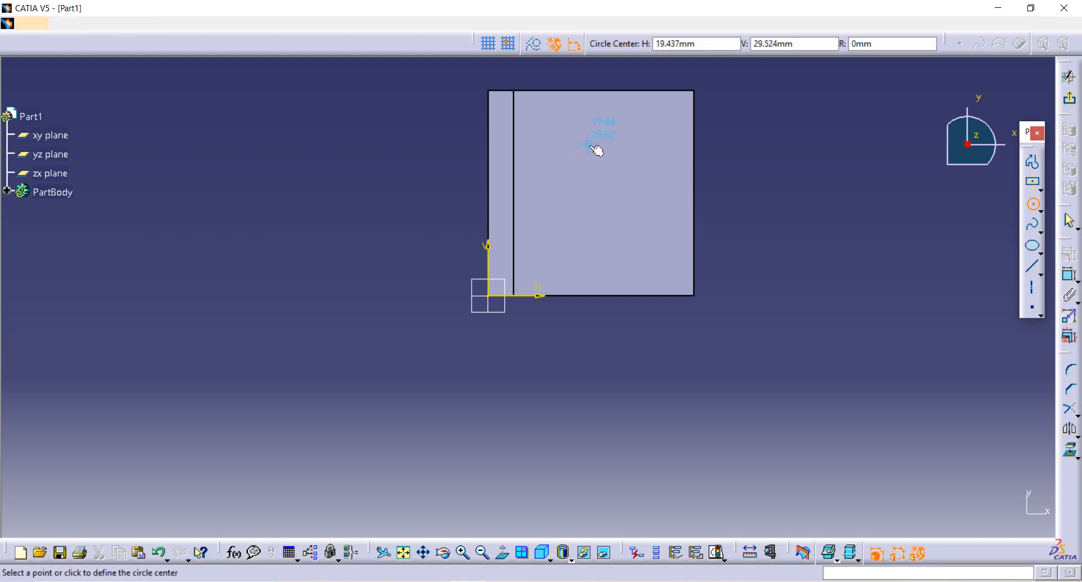
{"action": "left_click", "coordinate": [588, 145]}
{"action": "left_click", "coordinate": [602, 141]}
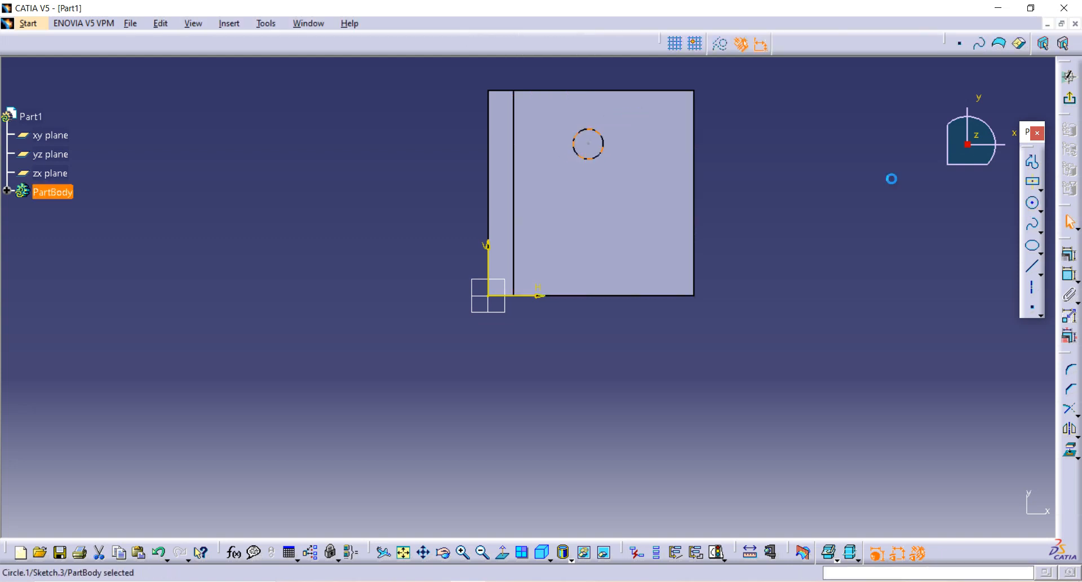
Step: Sketch a second circle about 6 mm in diameter vertically aligned below the first, nearer the horizontal axis
{"action": "left_click", "coordinate": [1033, 203]}
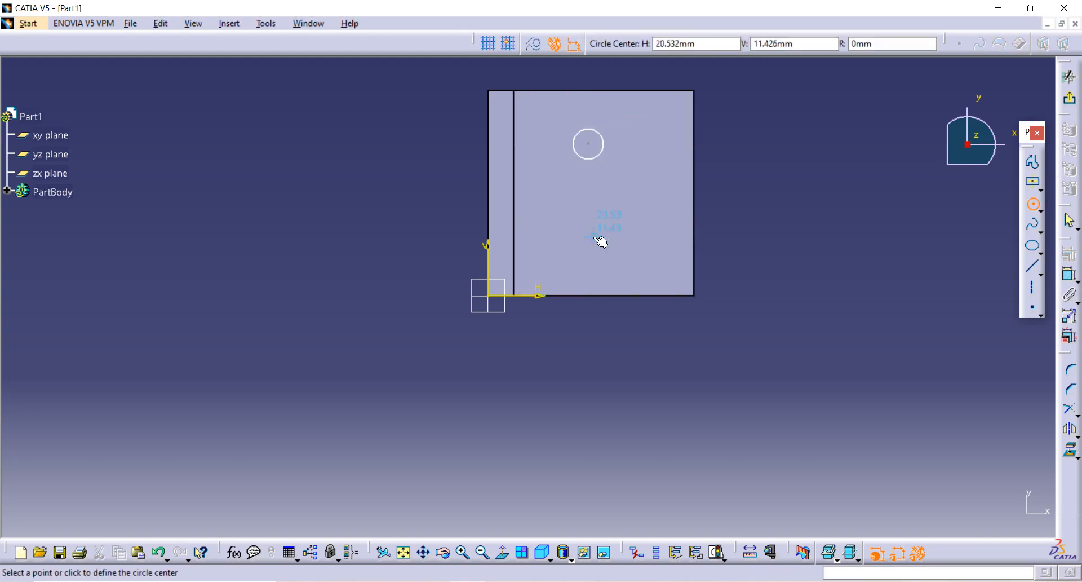
{"action": "left_click", "coordinate": [588, 242]}
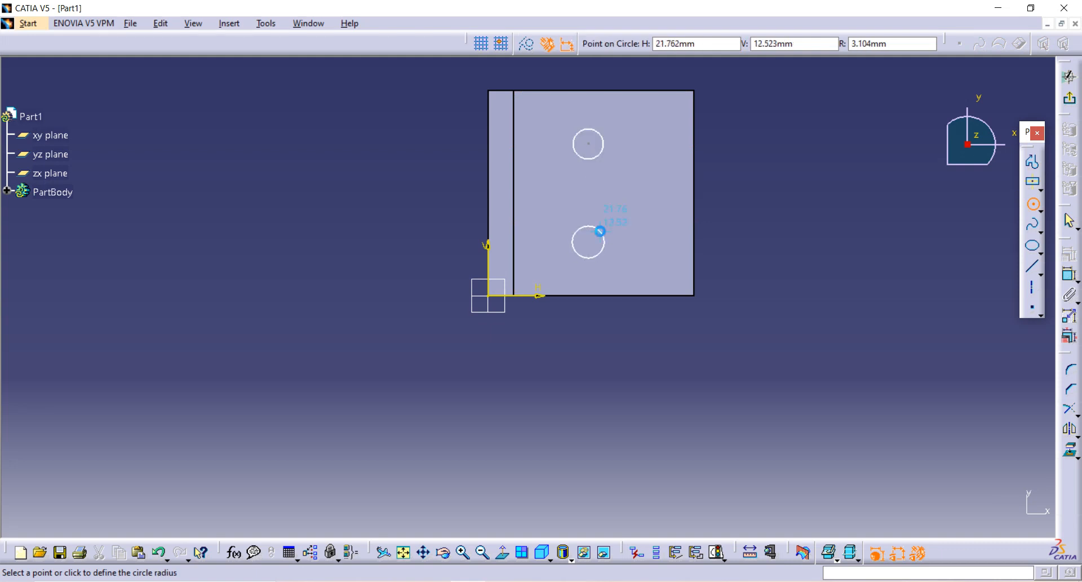
{"action": "left_click", "coordinate": [600, 229]}
{"action": "left_click", "coordinate": [757, 228]}
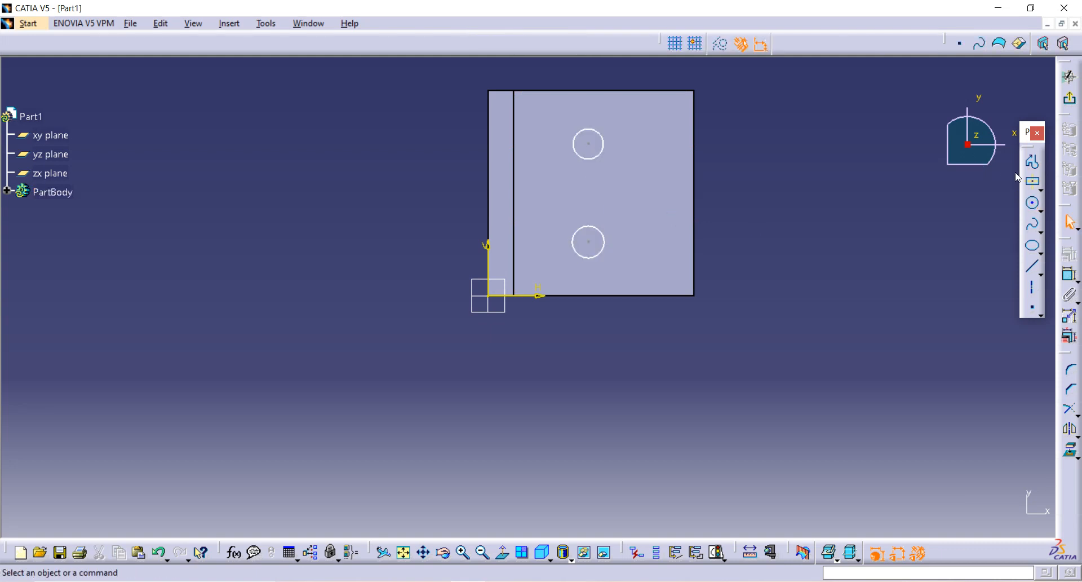
Step: Dimension the upper circle and set its diameter to 5 mm
{"action": "left_click", "coordinate": [1069, 275]}
{"action": "left_click", "coordinate": [601, 149]}
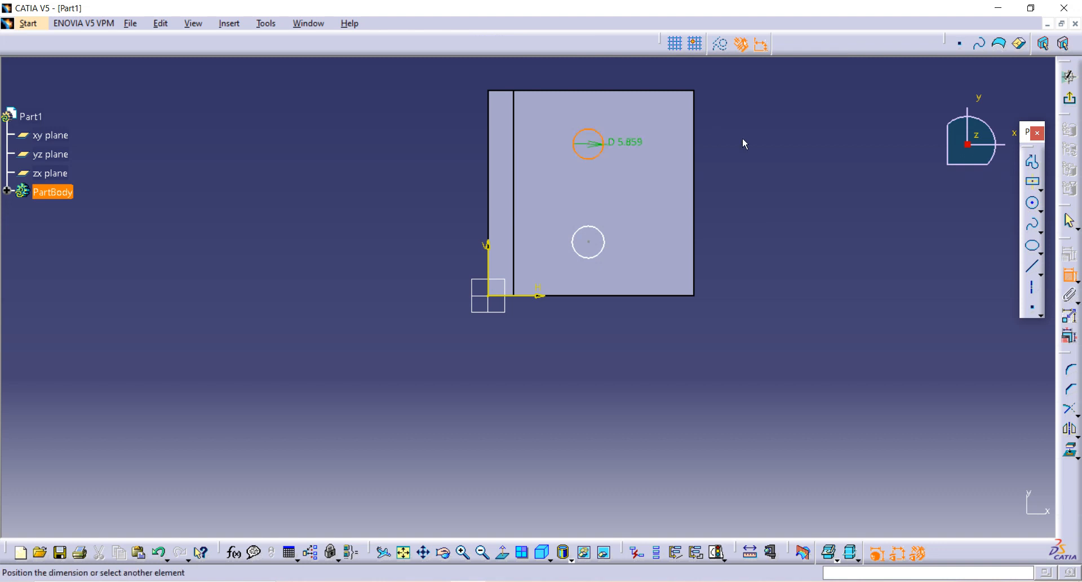
{"action": "left_click", "coordinate": [760, 137]}
{"action": "double_click", "coordinate": [762, 139]}
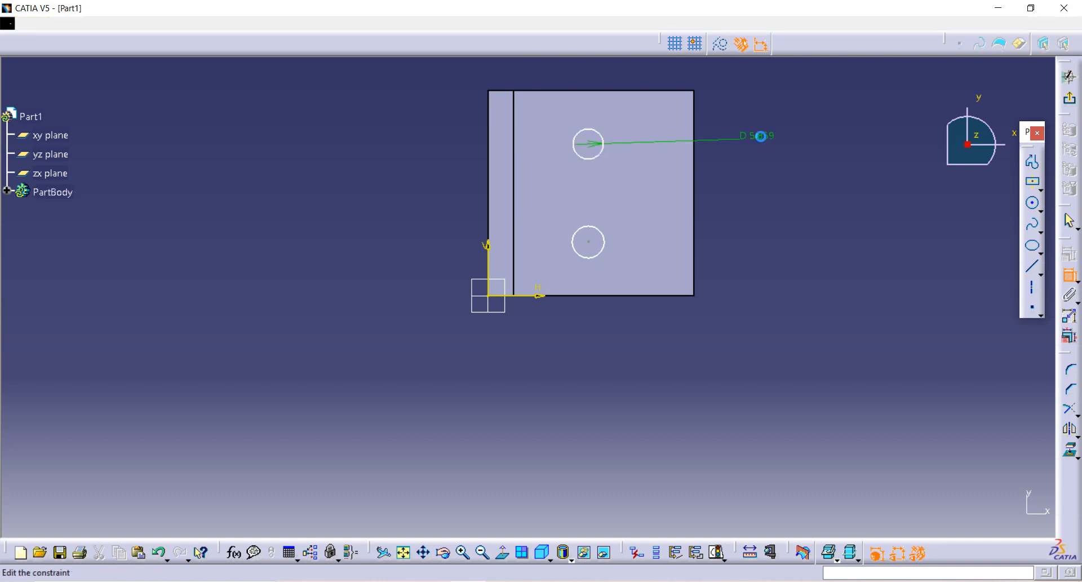
{"action": "type", "text": "5mm"}
{"action": "key", "text": "Return"}
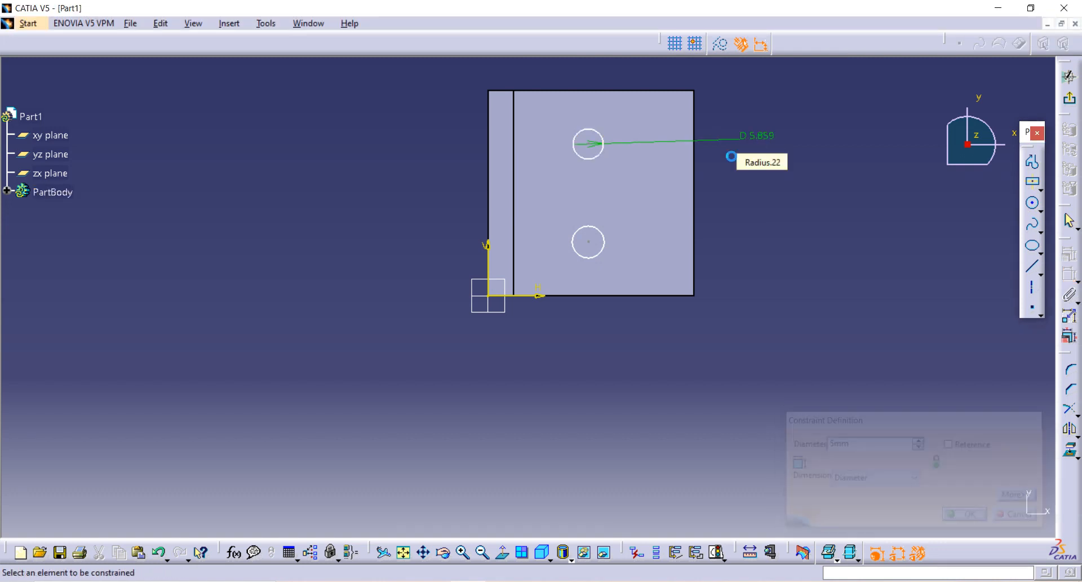
Step: Dimension the lower circle and set its diameter to 5 mm
{"action": "left_click", "coordinate": [607, 246]}
{"action": "left_click", "coordinate": [786, 235]}
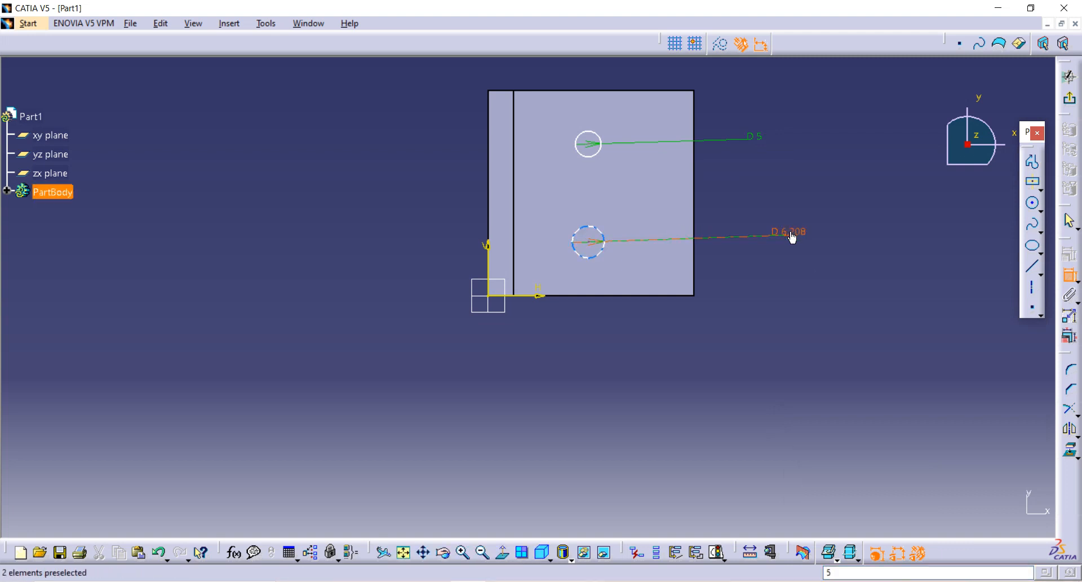
{"action": "double_click", "coordinate": [789, 229]}
{"action": "type", "text": "5"}
{"action": "key", "text": "Return"}
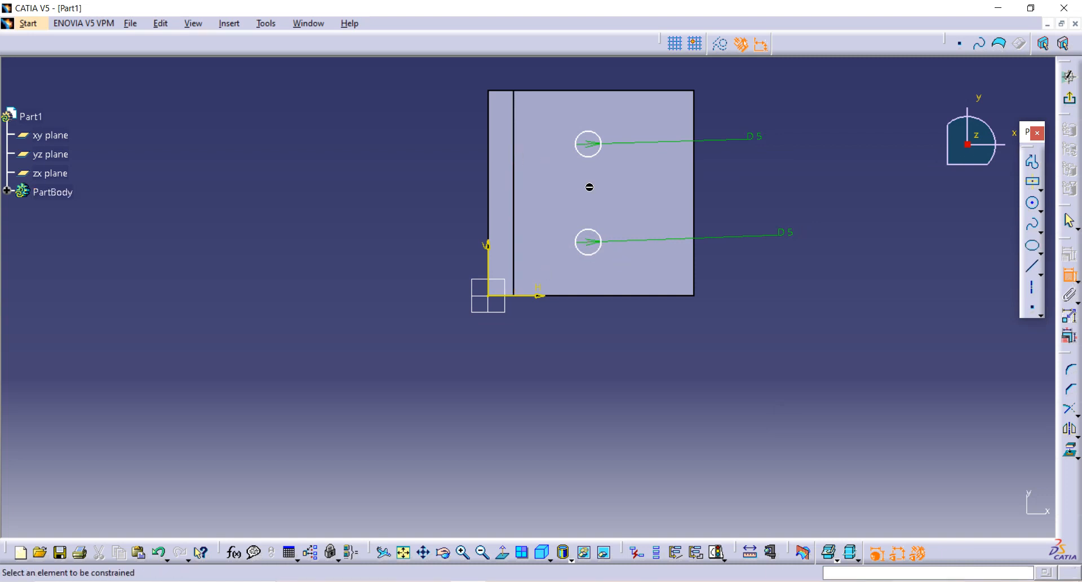
Step: Dimension the vertical spacing between the two circles and set it to 20 mm
{"action": "left_click", "coordinate": [596, 244]}
{"action": "left_click", "coordinate": [713, 189]}
{"action": "double_click", "coordinate": [724, 192]}
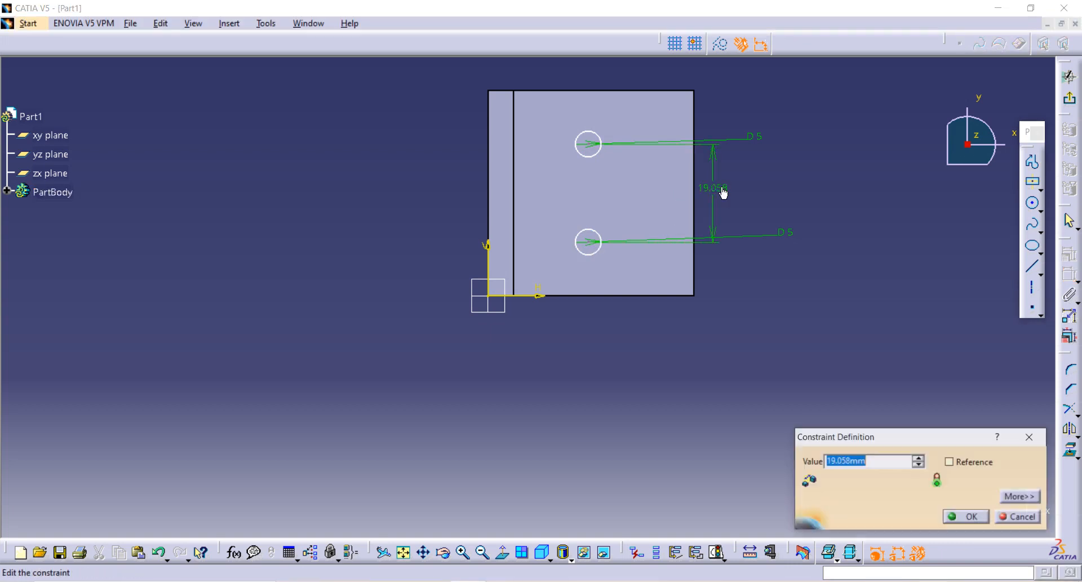
{"action": "type", "text": "20"}
{"action": "key", "text": "Return"}
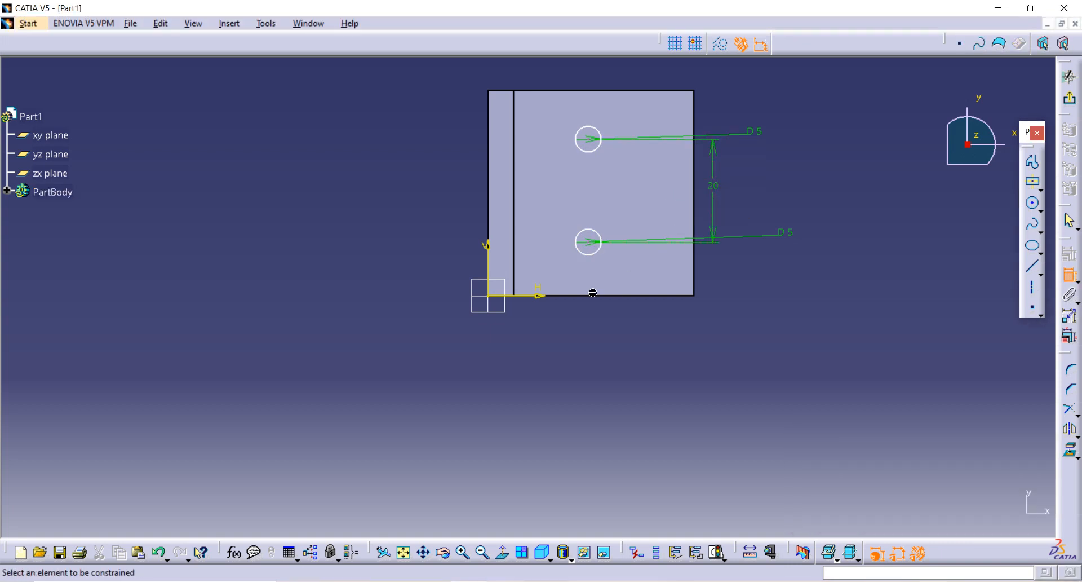
Step: Dimension the lower circle's center from the face's lower edge and set the distance to 10 mm
{"action": "left_click", "coordinate": [593, 292]}
{"action": "left_click", "coordinate": [588, 242]}
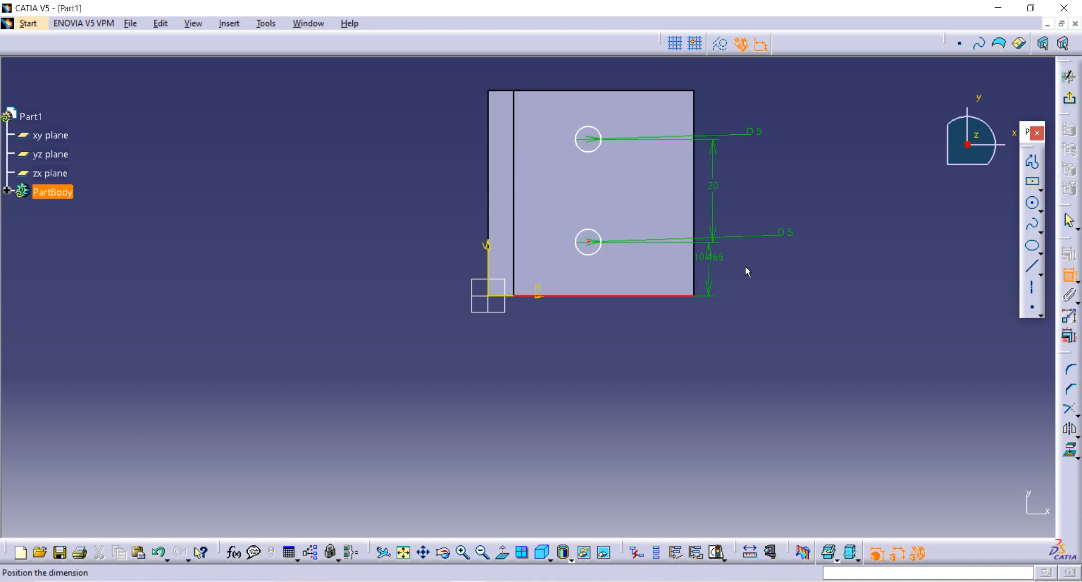
{"action": "left_click", "coordinate": [745, 265]}
{"action": "double_click", "coordinate": [745, 263]}
{"action": "type", "text": "1"}
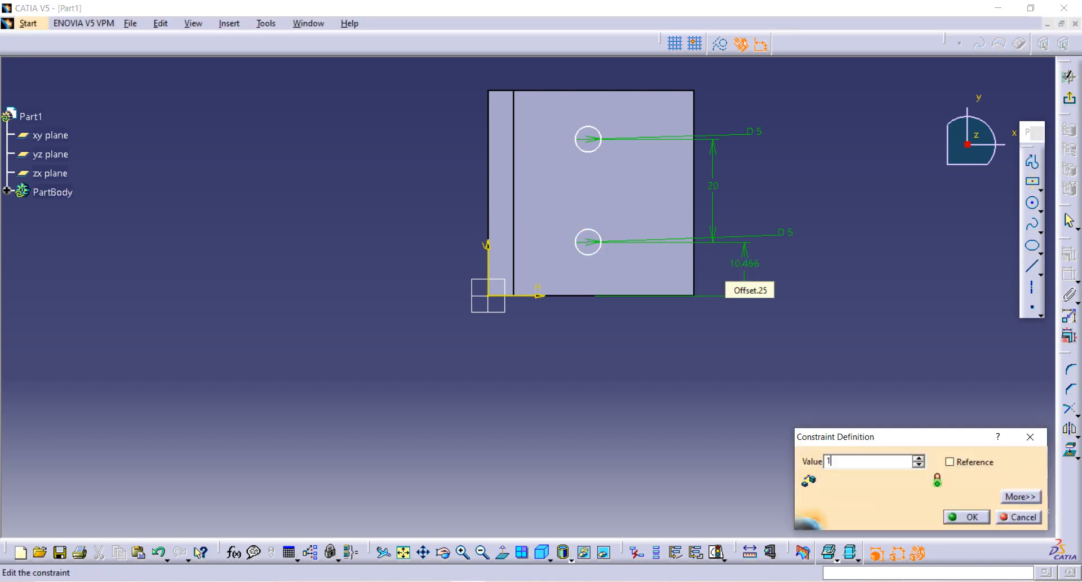
{"action": "type", "text": "0"}
{"action": "key", "text": "Return"}
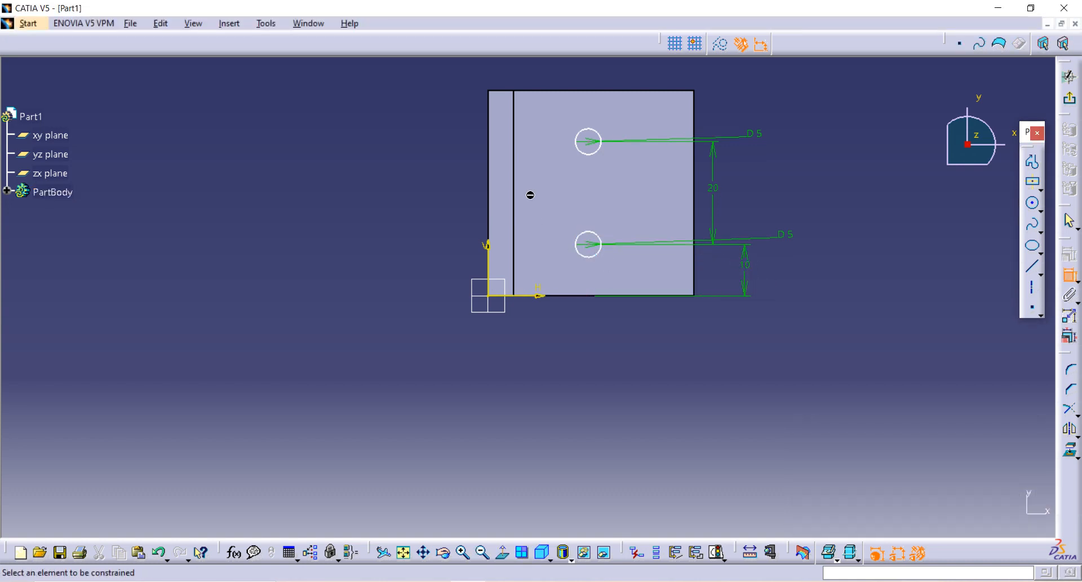
Step: Dimension the lower circle from the horizontal leg's free end edge and set the distance to 15 mm
{"action": "left_click", "coordinate": [589, 244]}
{"action": "left_click", "coordinate": [695, 260]}
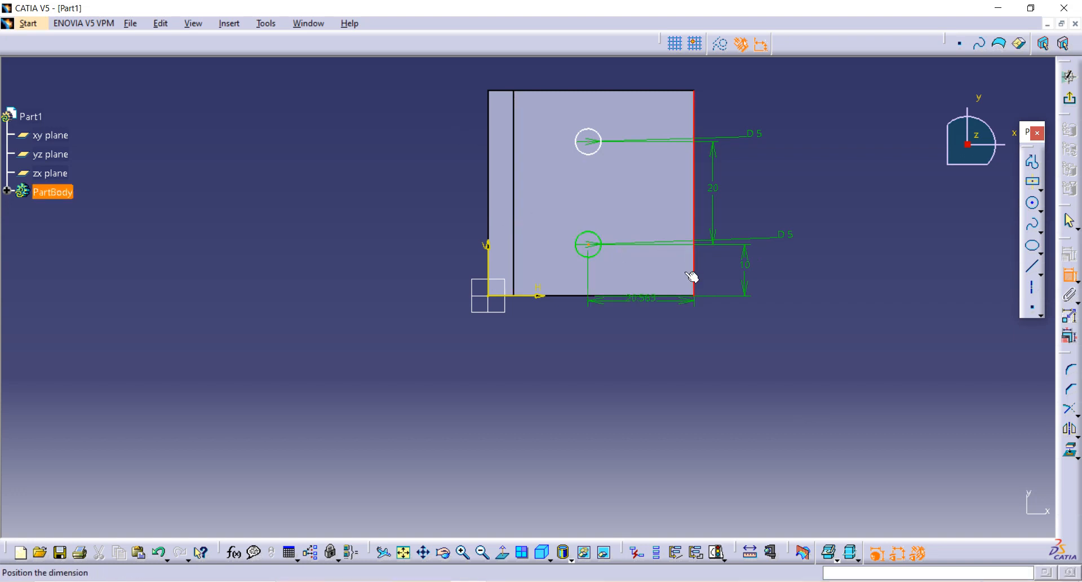
{"action": "left_click", "coordinate": [632, 382]}
{"action": "double_click", "coordinate": [633, 381]}
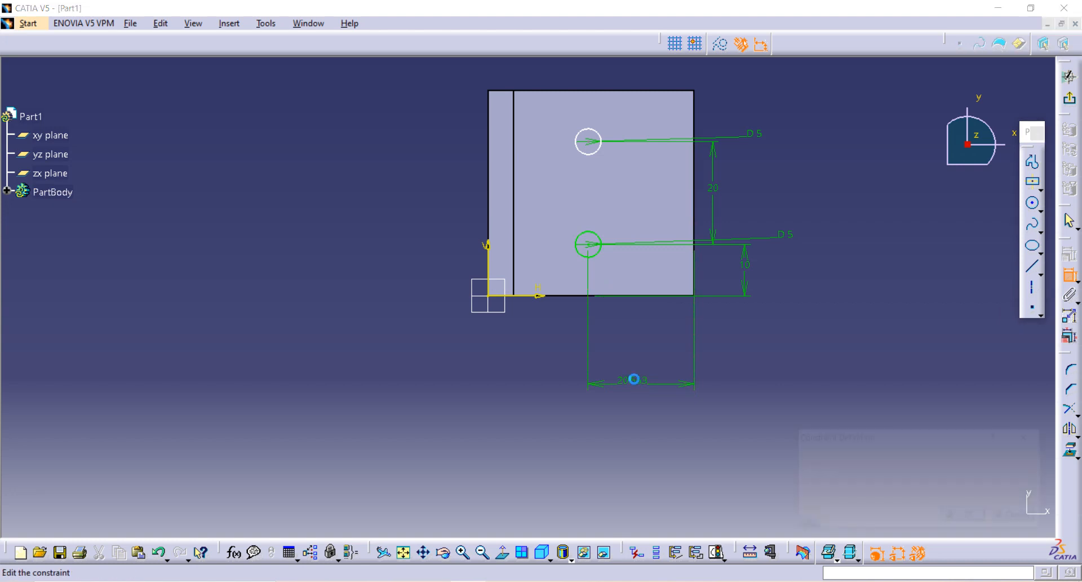
{"action": "type", "text": "15"}
{"action": "key", "text": "Return"}
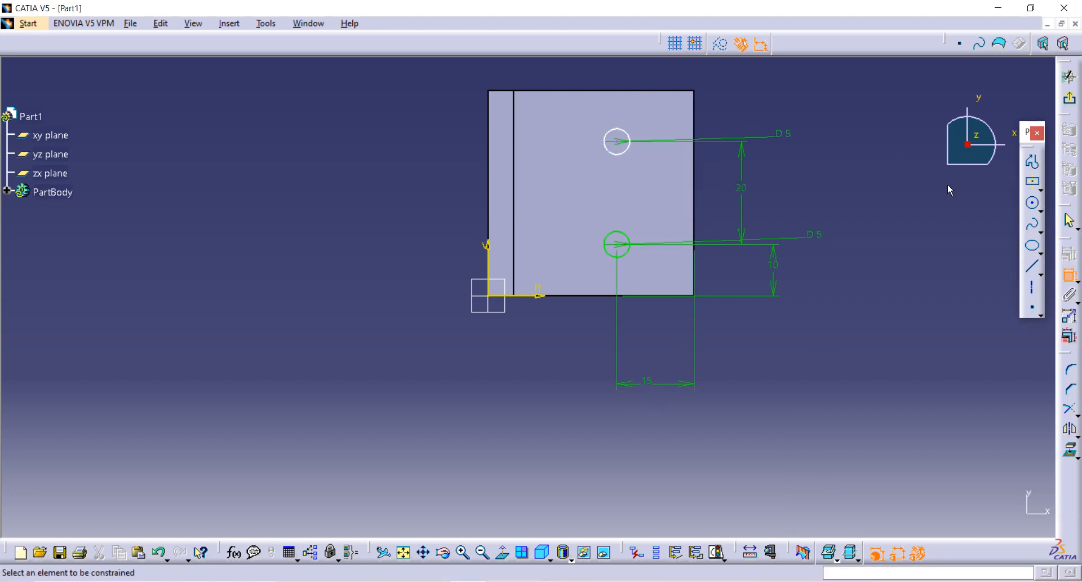
Step: Dimension the upper circle from the face's upper edge and exit the sketch
{"action": "left_click", "coordinate": [633, 91]}
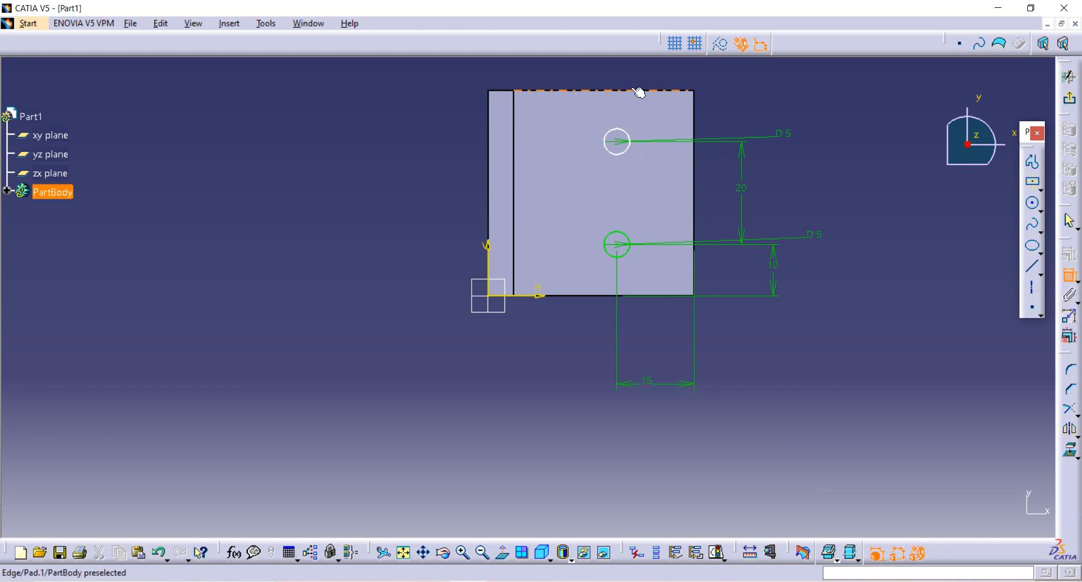
{"action": "left_click", "coordinate": [622, 143]}
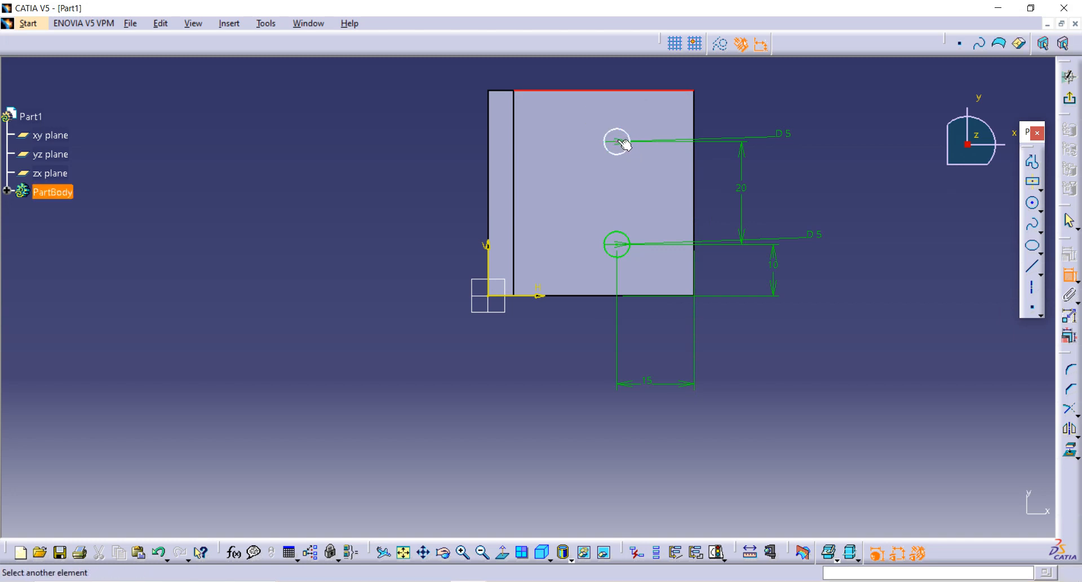
{"action": "left_click", "coordinate": [709, 116]}
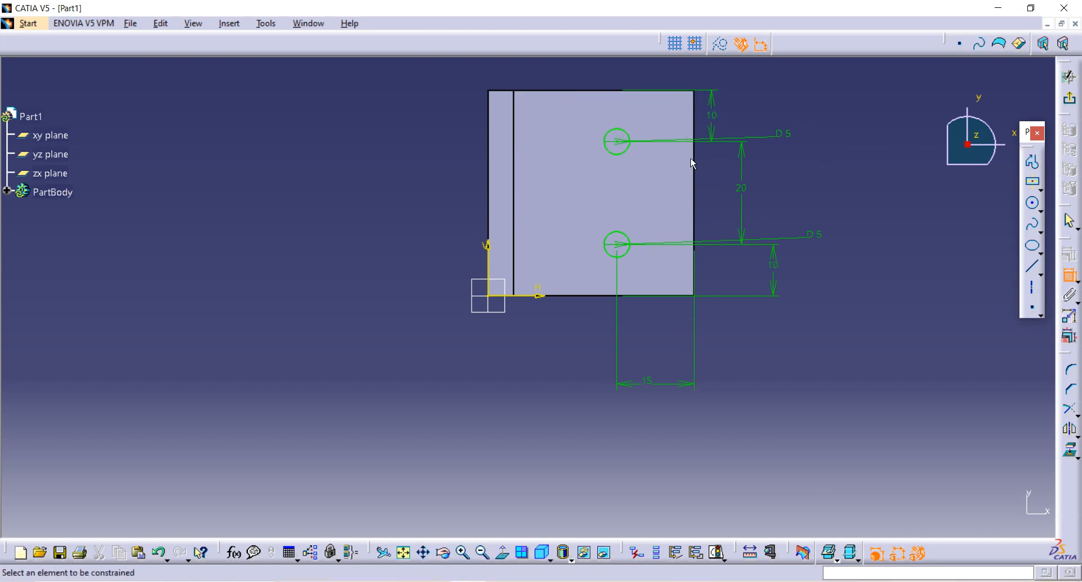
{"action": "left_click", "coordinate": [1069, 274]}
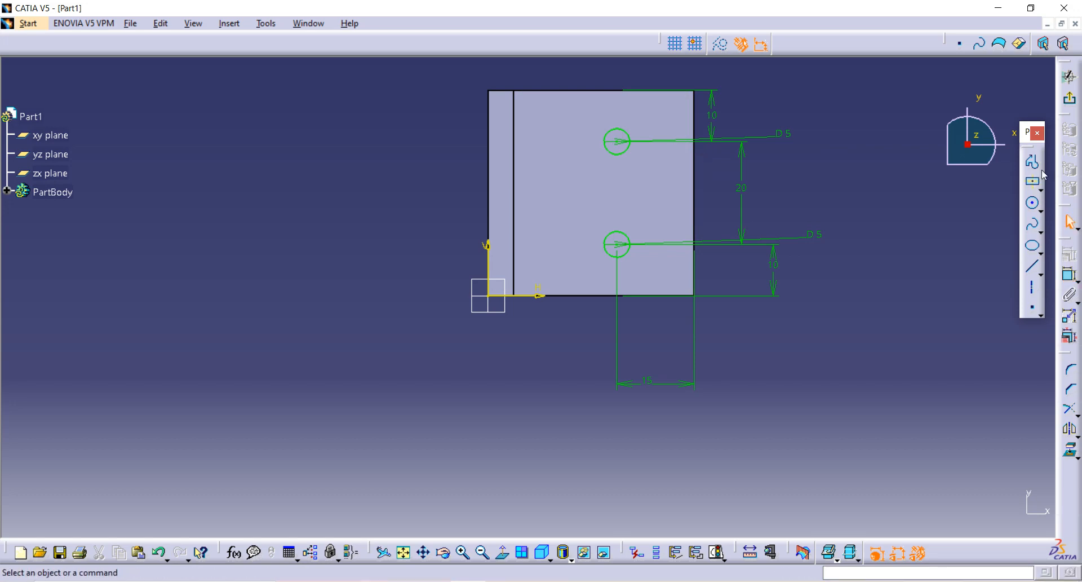
{"action": "left_click", "coordinate": [1070, 108]}
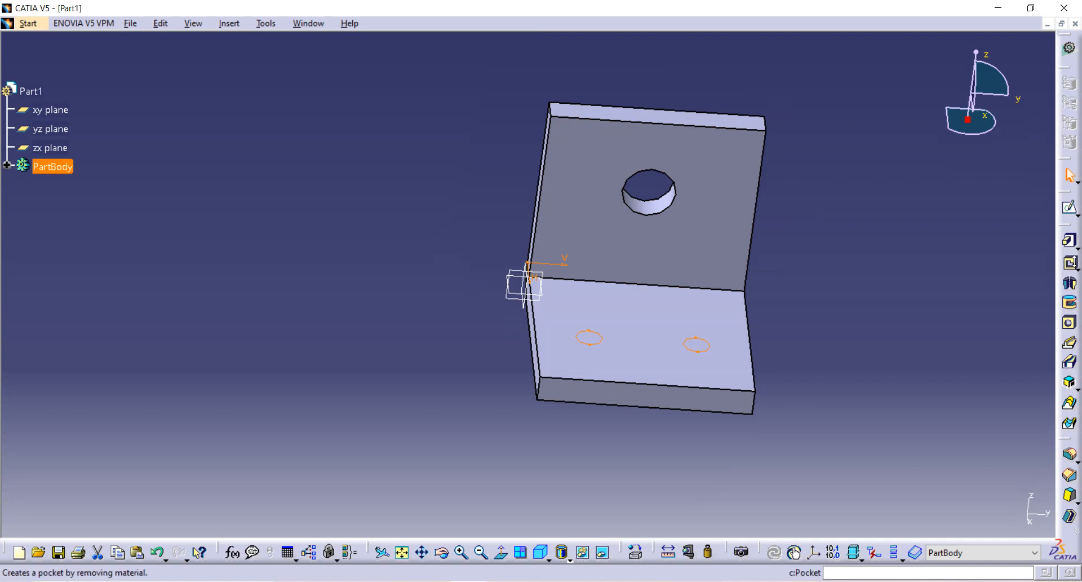
Step: Cut the two 5 mm circles through the horizontal leg as a pocket with 40 mm depth
{"action": "left_click", "coordinate": [1070, 264]}
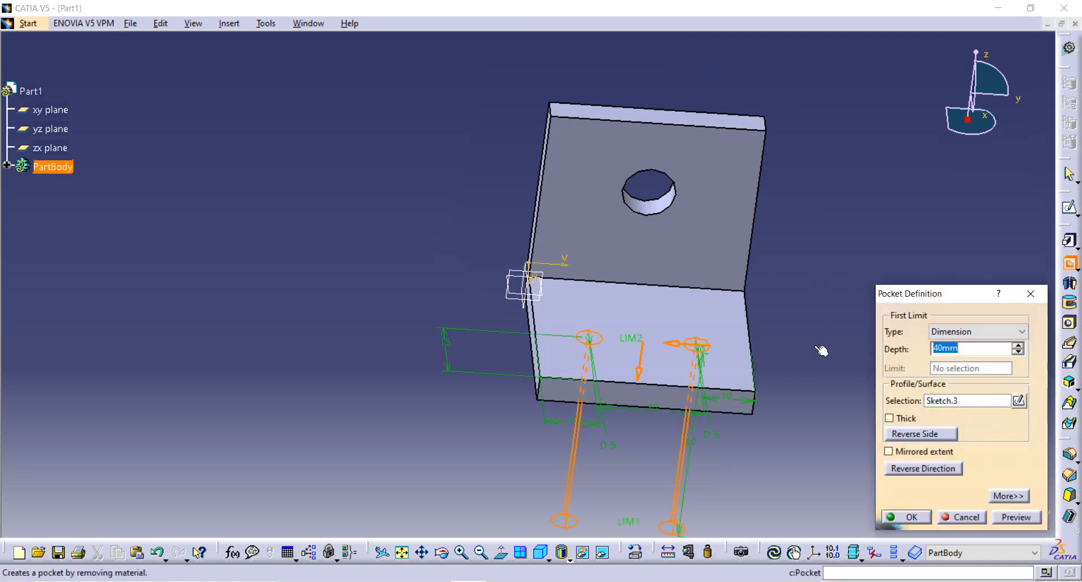
{"action": "left_click", "coordinate": [1007, 515]}
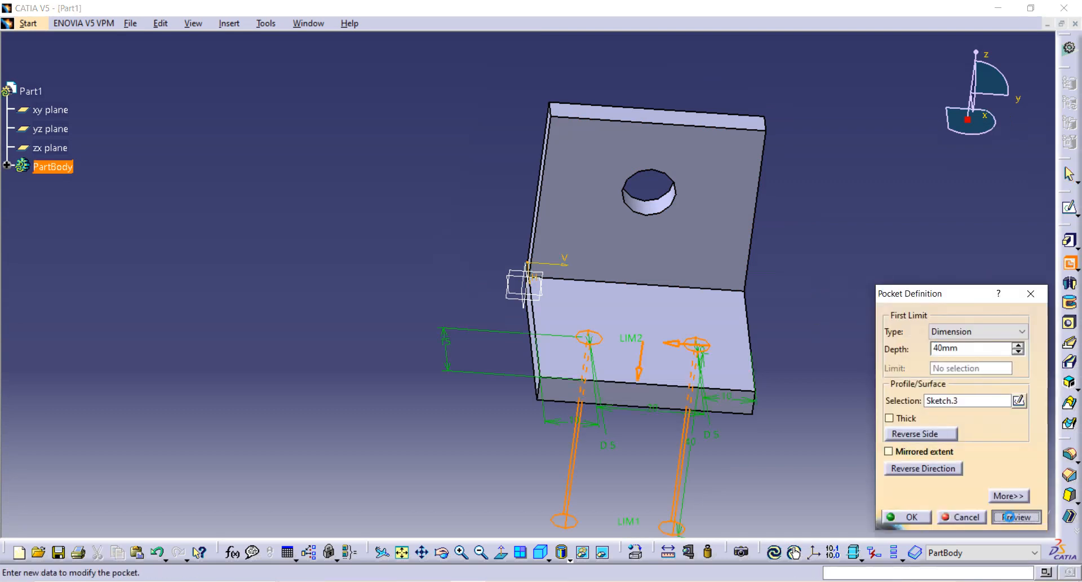
{"action": "left_click", "coordinate": [908, 517]}
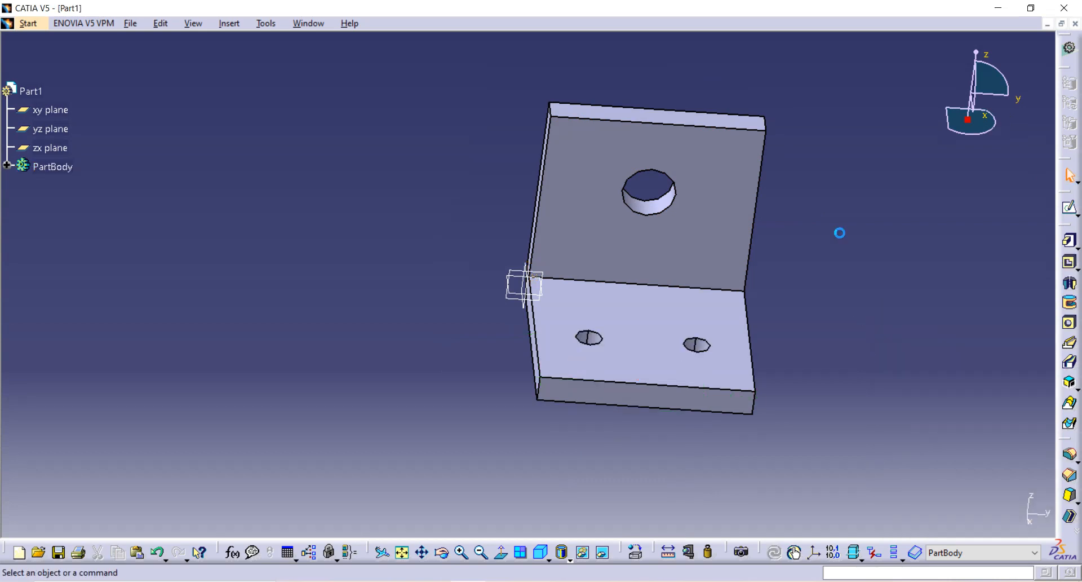
{"action": "middle_click_drag", "start_coordinate": [839, 232], "coordinate": [589, 307]}
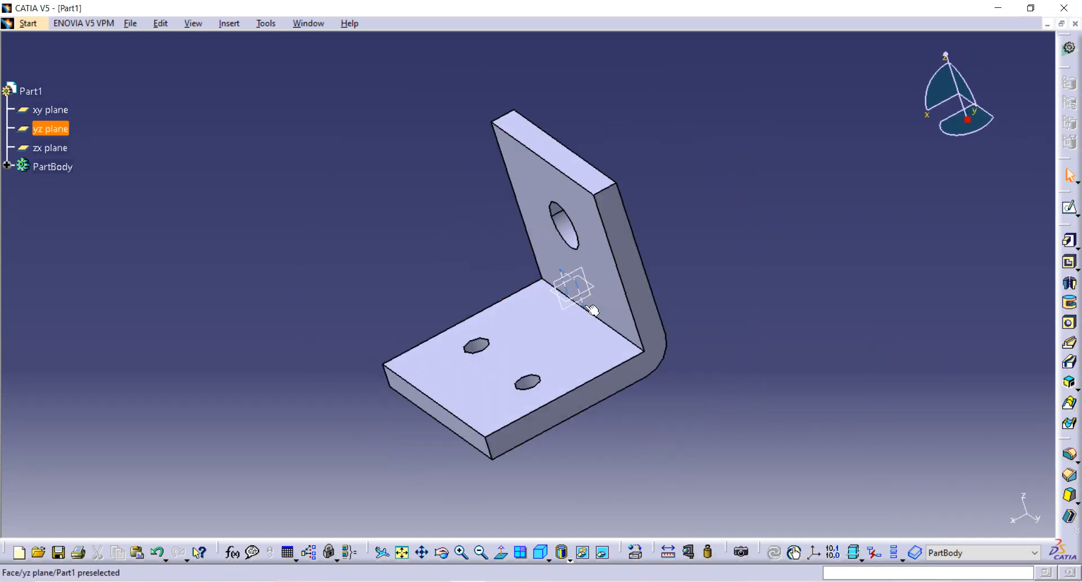